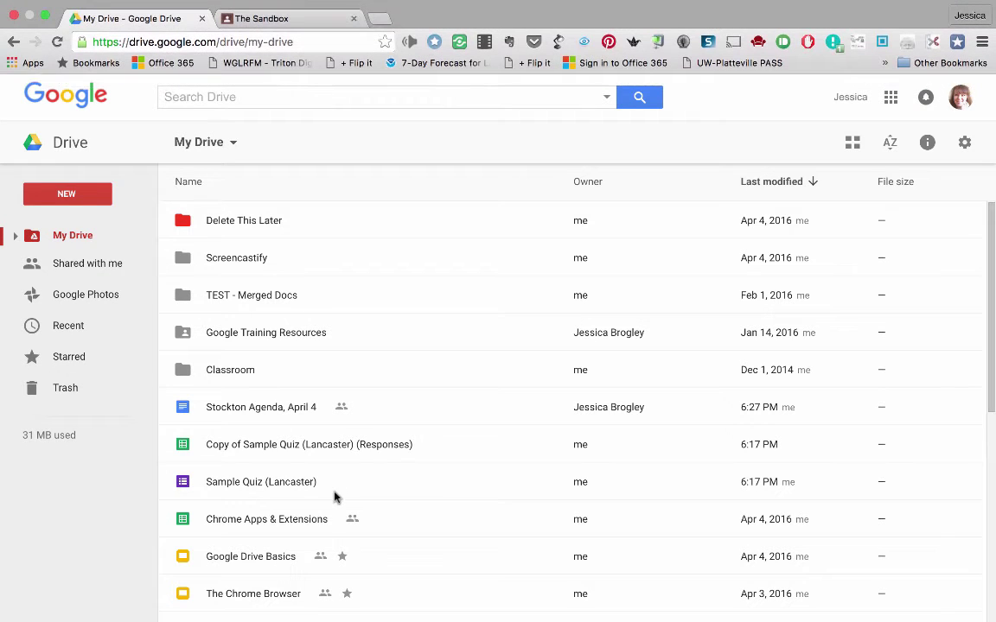
Step: Open the "Our Community" document from My Drive, review its instructions, rubric and paper page, and close it
scroll(327, 522, "down", 4)
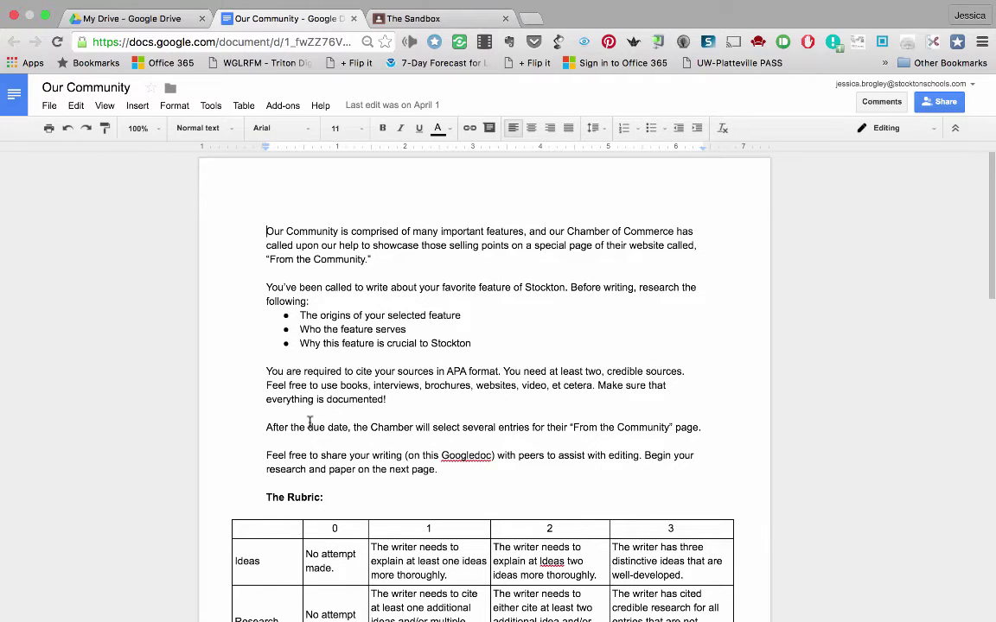
scroll(322, 431, "down", 5)
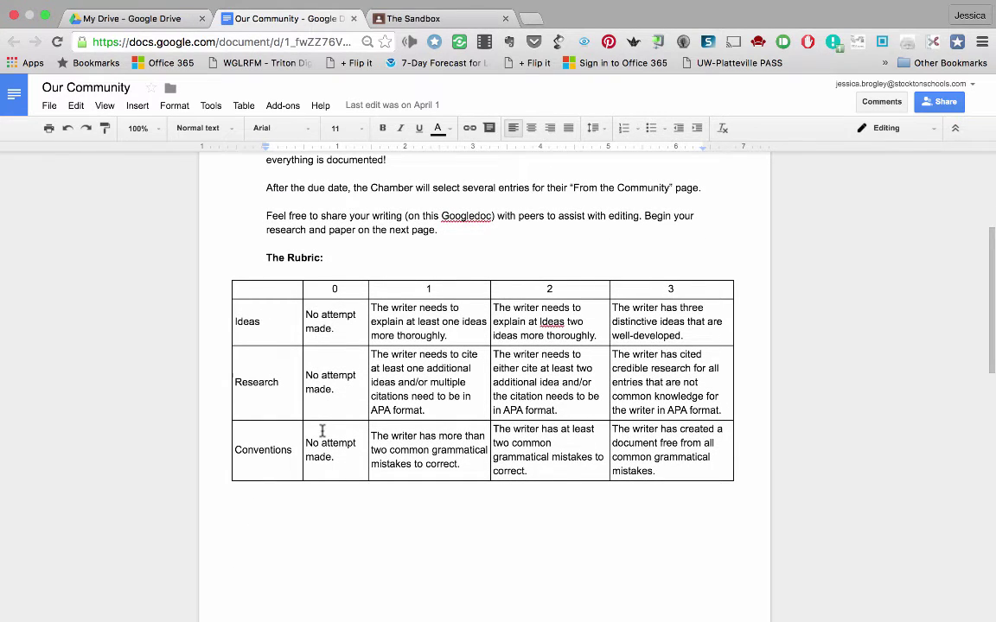
scroll(321, 430, "down", 10)
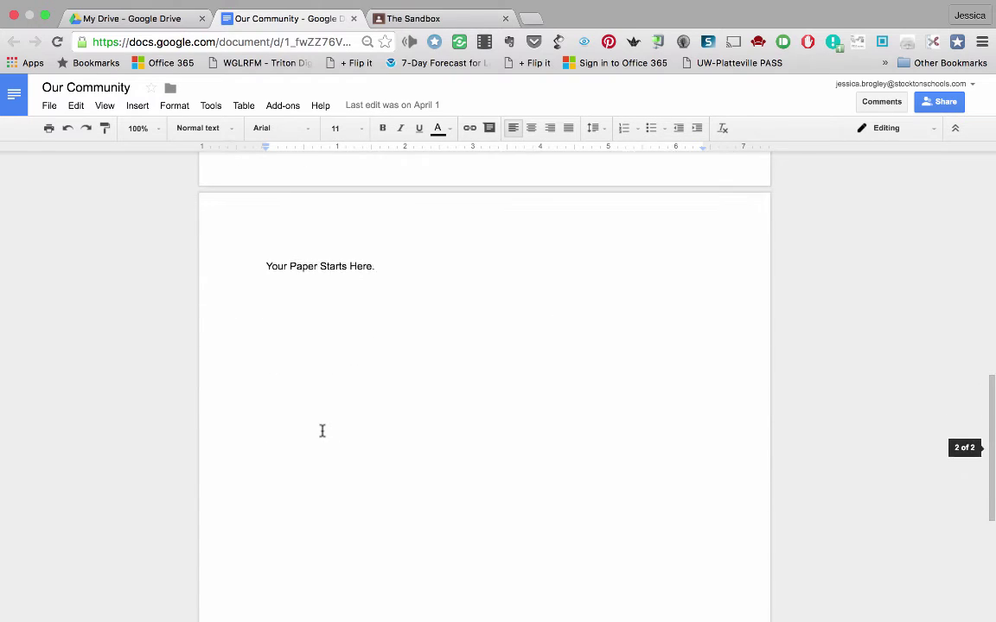
scroll(321, 431, "down", 1)
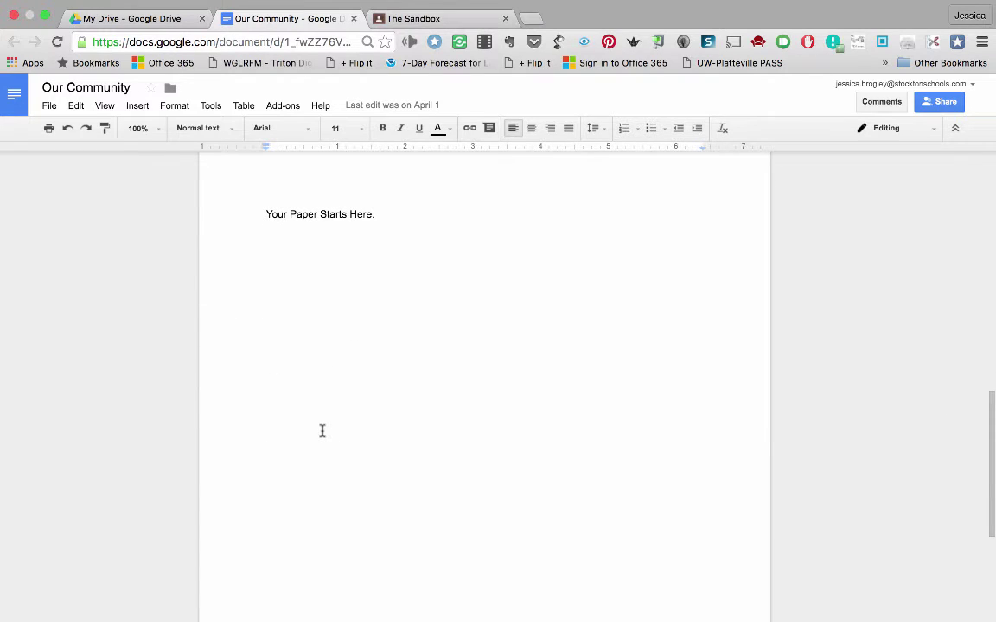
scroll(321, 431, "up", 11)
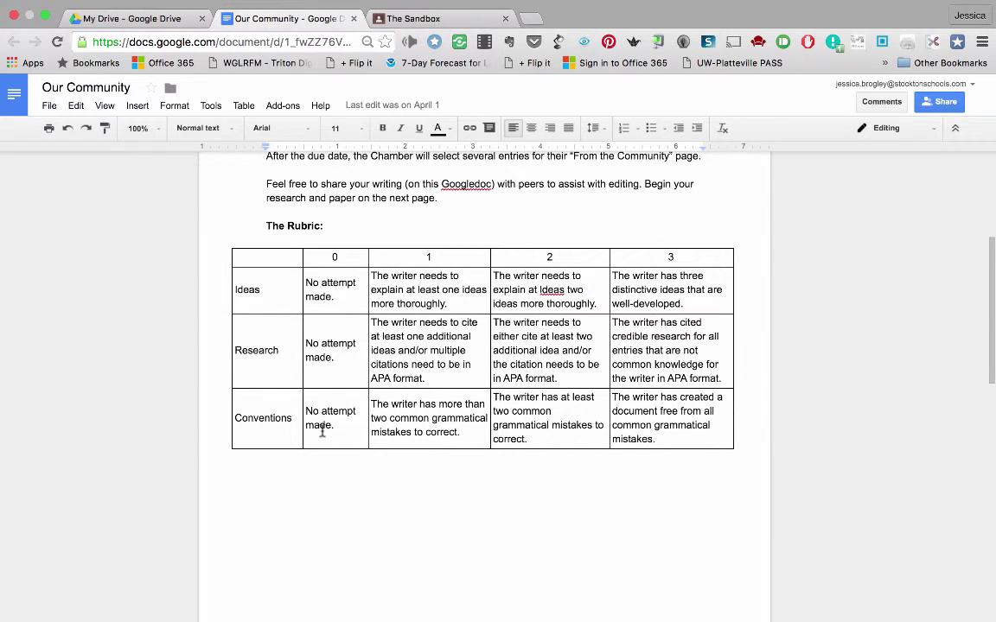
scroll(321, 431, "down", 11)
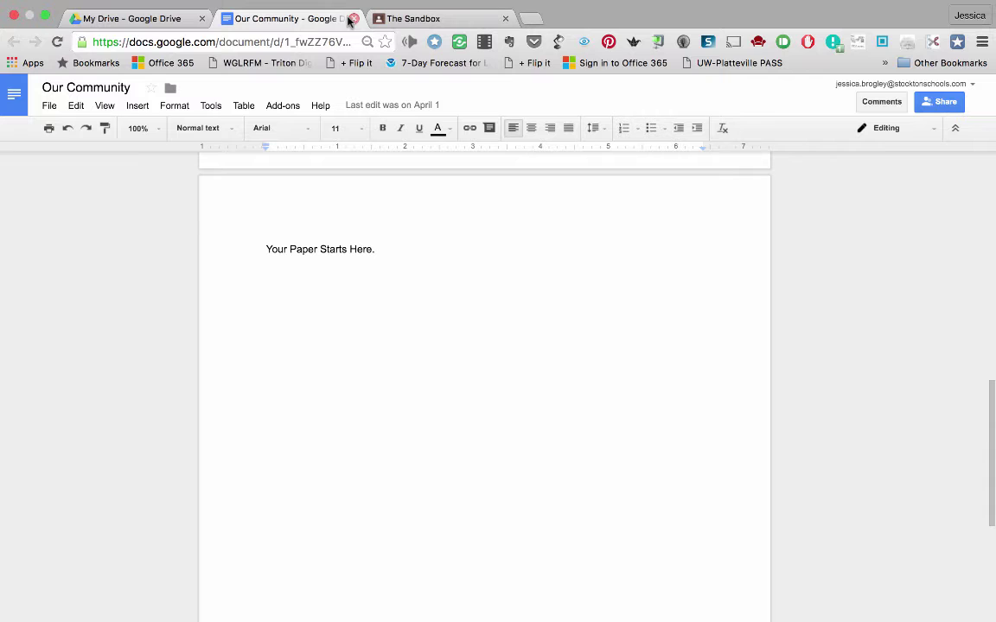
left_click(354, 19)
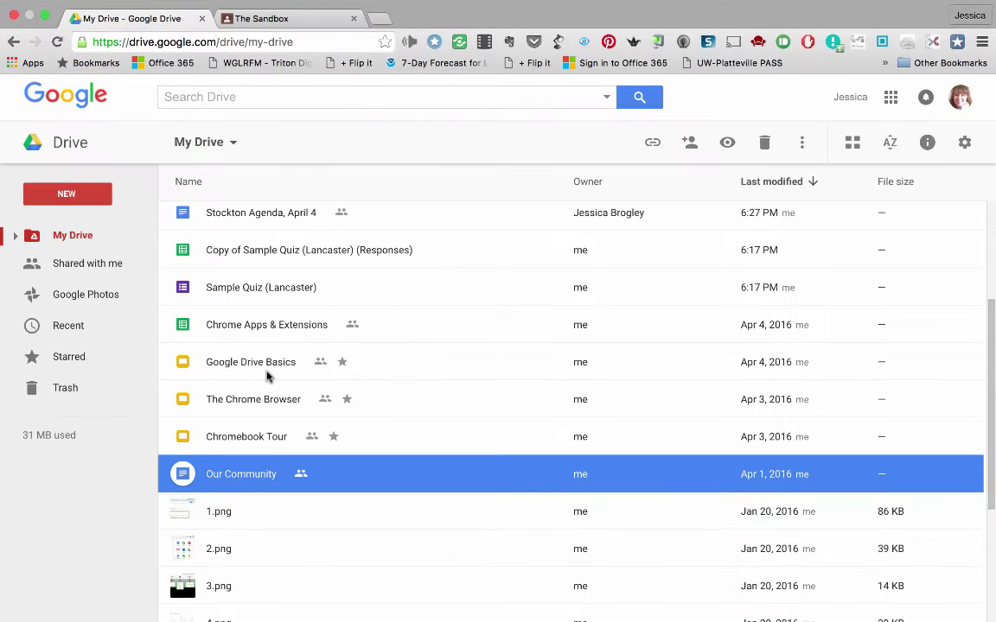
Step: Open the "Our Community - Rubric" spreadsheet from My Drive, review its scoring grid, and close it
scroll(281, 474, "up", 1)
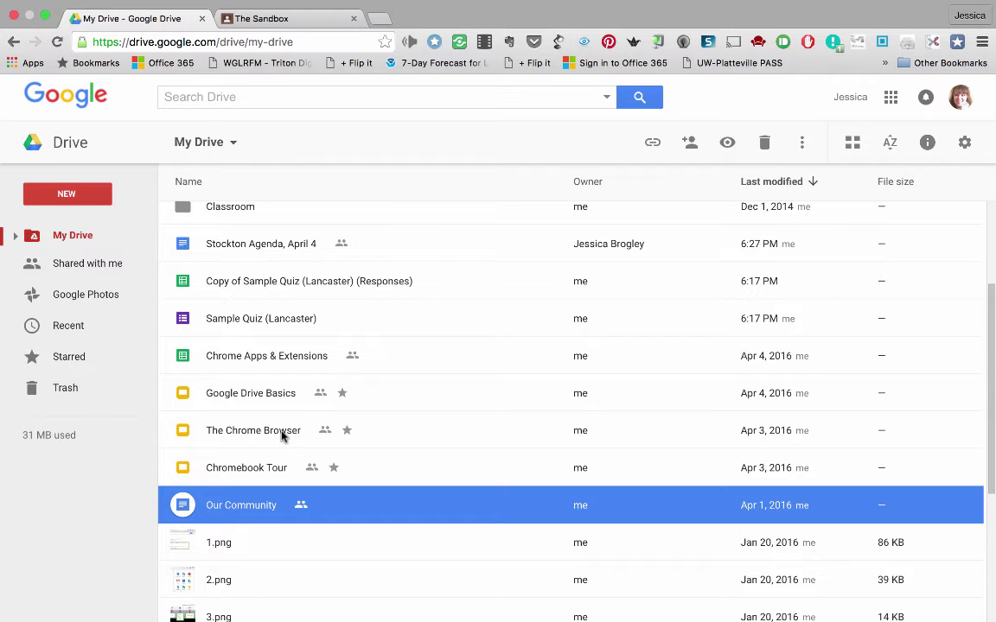
scroll(281, 435, "up", 4)
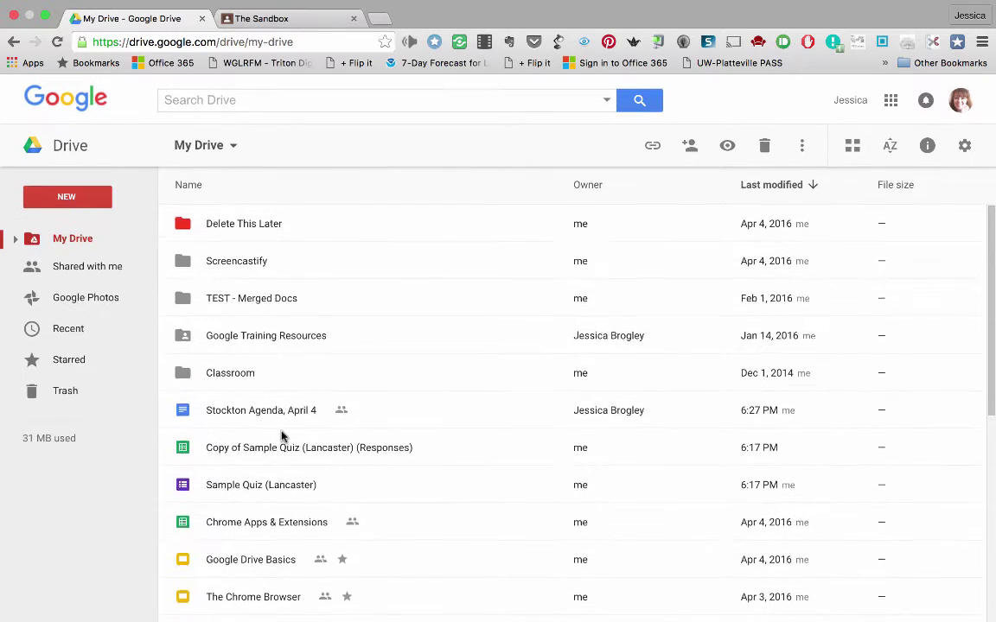
scroll(281, 435, "down", 10)
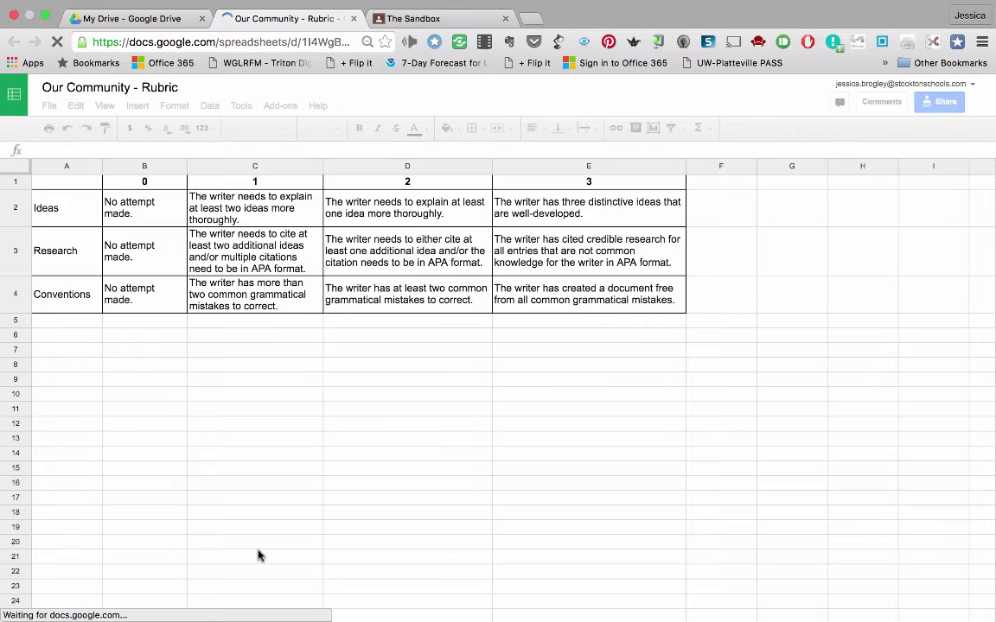
mouse_move(85, 89)
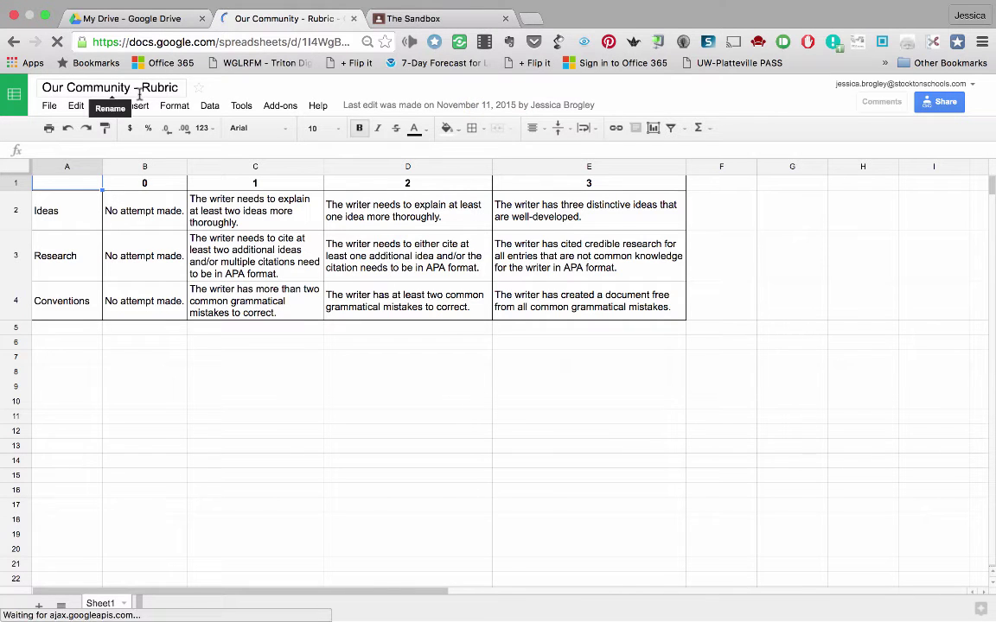
left_click(154, 200)
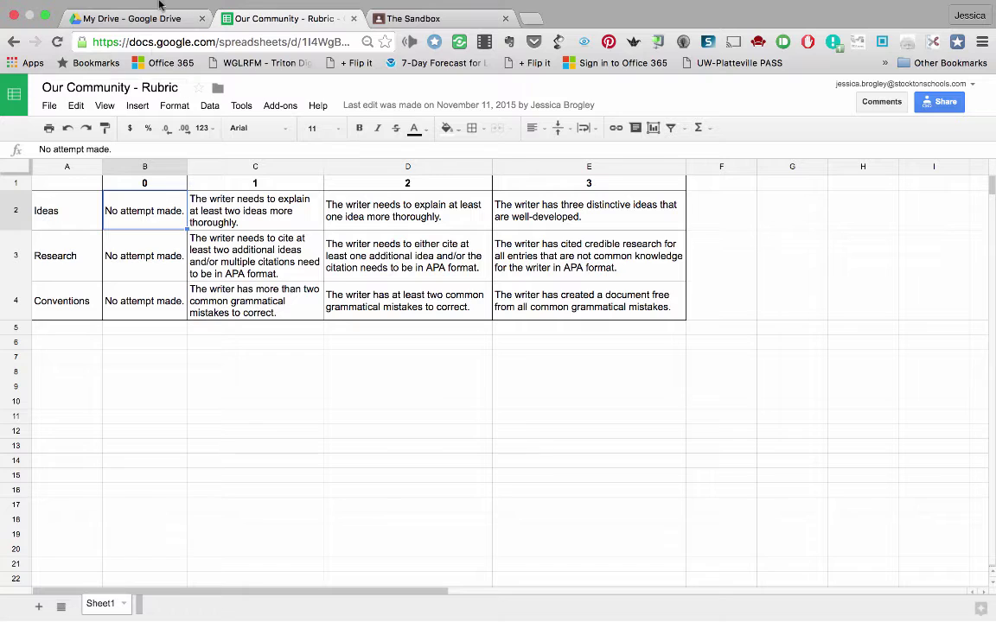
left_click(353, 18)
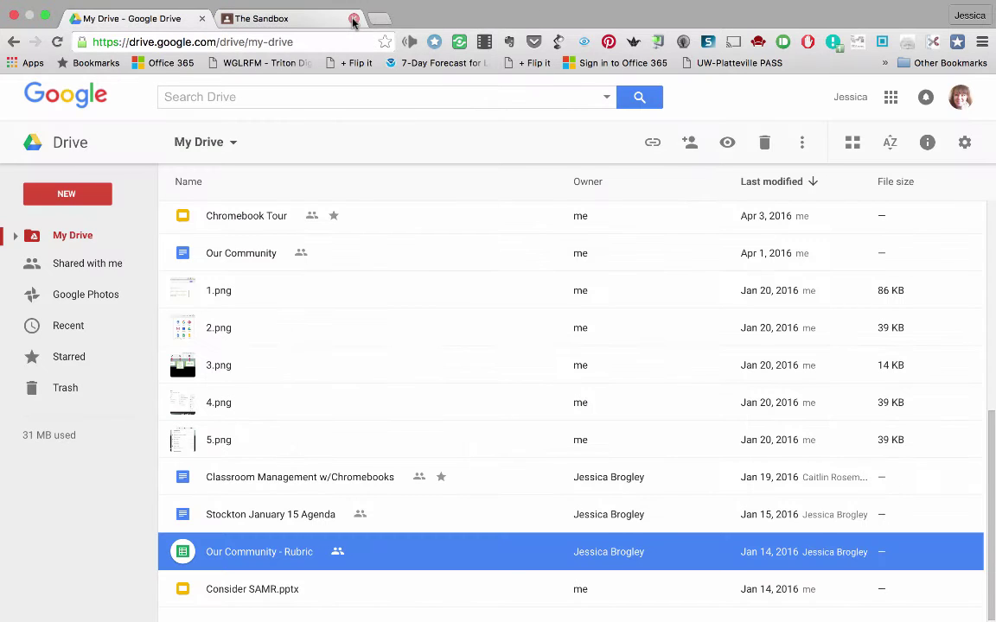
Step: In The Sandbox class in Google Classroom, create an assignment titled "Sample" with the instructions "Sample"
left_click(278, 18)
scroll(625, 504, "down", 3)
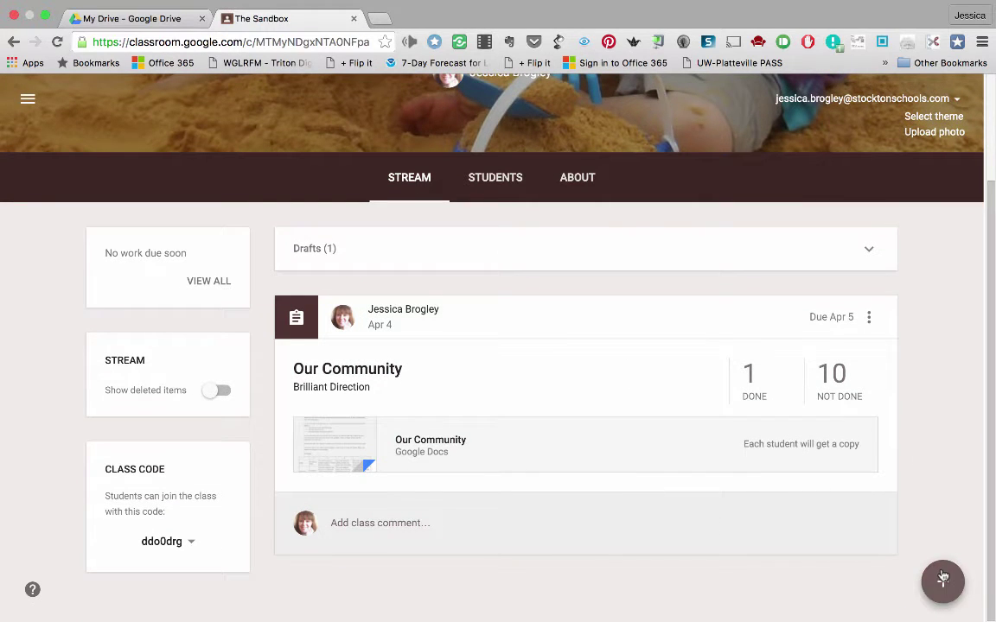
mouse_move(942, 577)
left_click(943, 470)
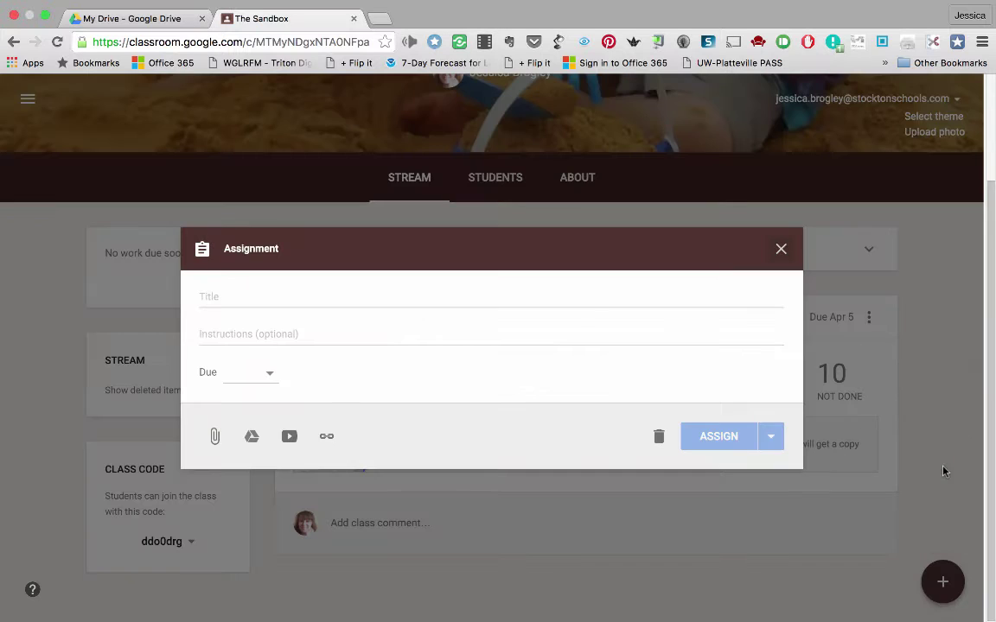
left_click(487, 300)
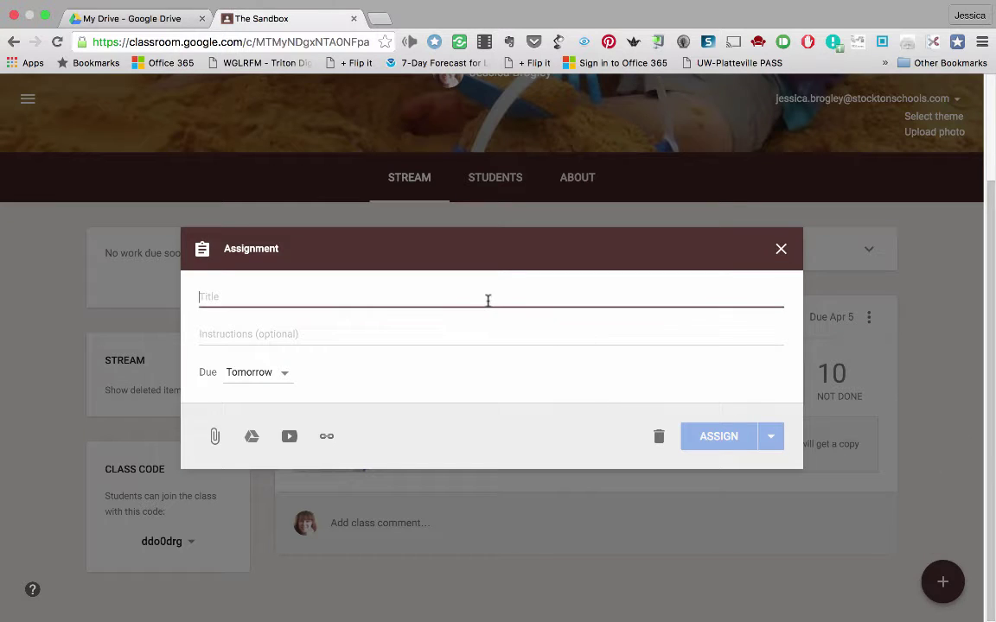
type("Sample")
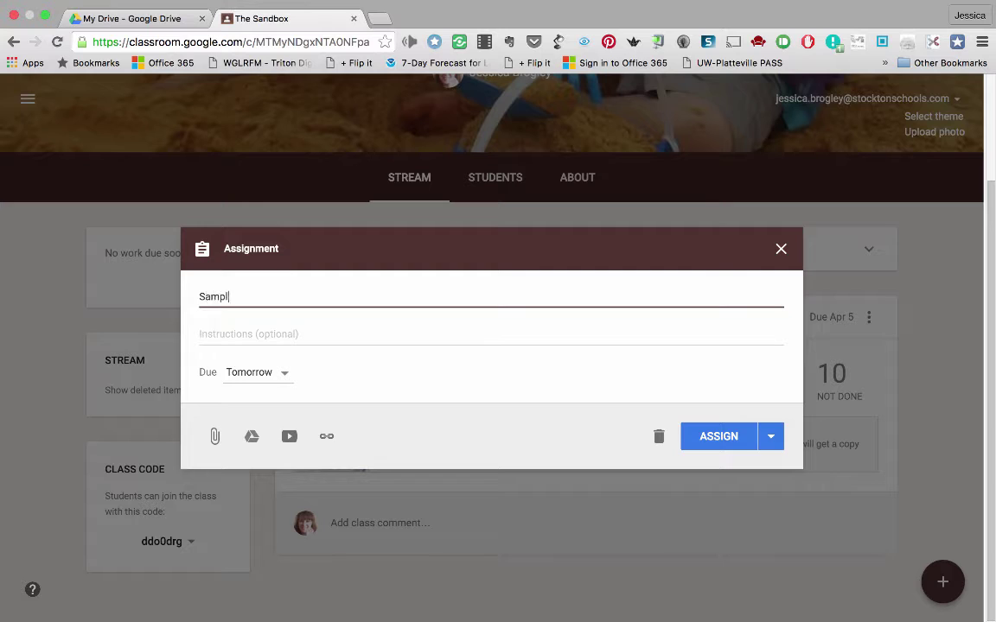
key("Tab")
type("Sample")
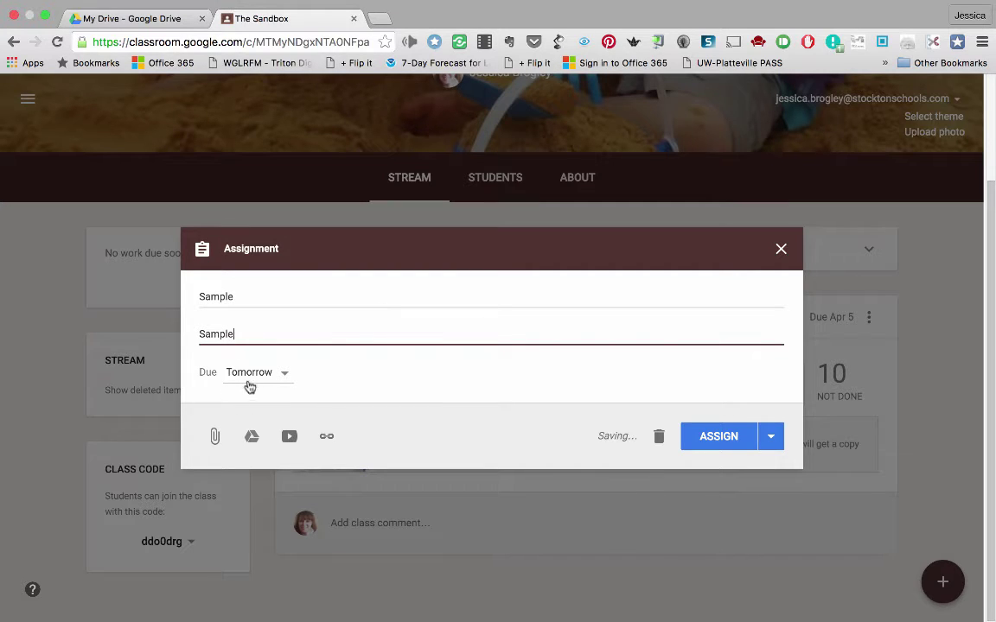
Step: Attach the "Our Community" document from Google Drive to the assignment
left_click(252, 438)
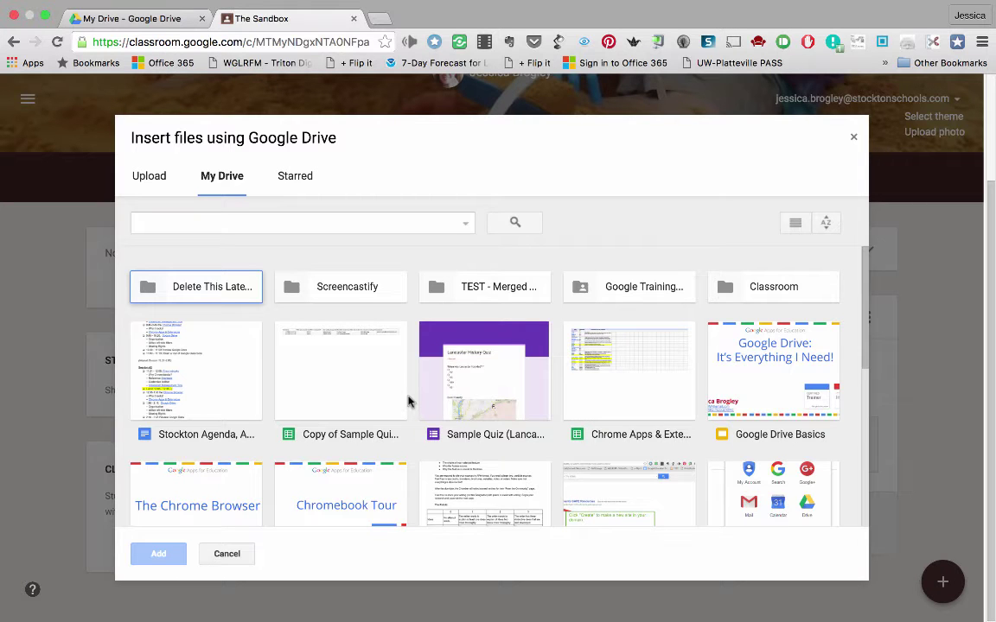
scroll(409, 400, "down", 2)
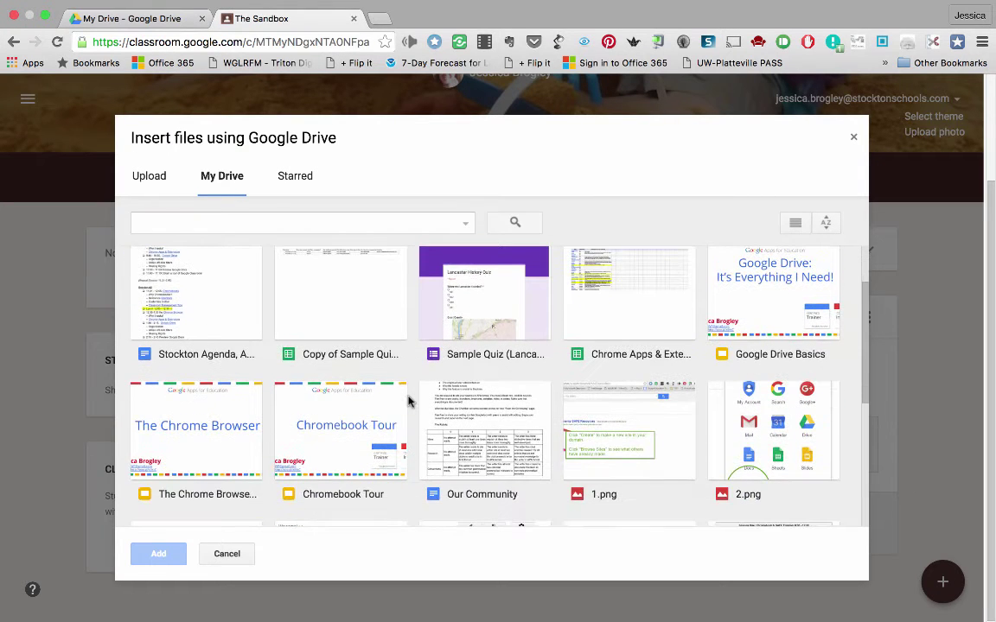
scroll(409, 400, "down", 5)
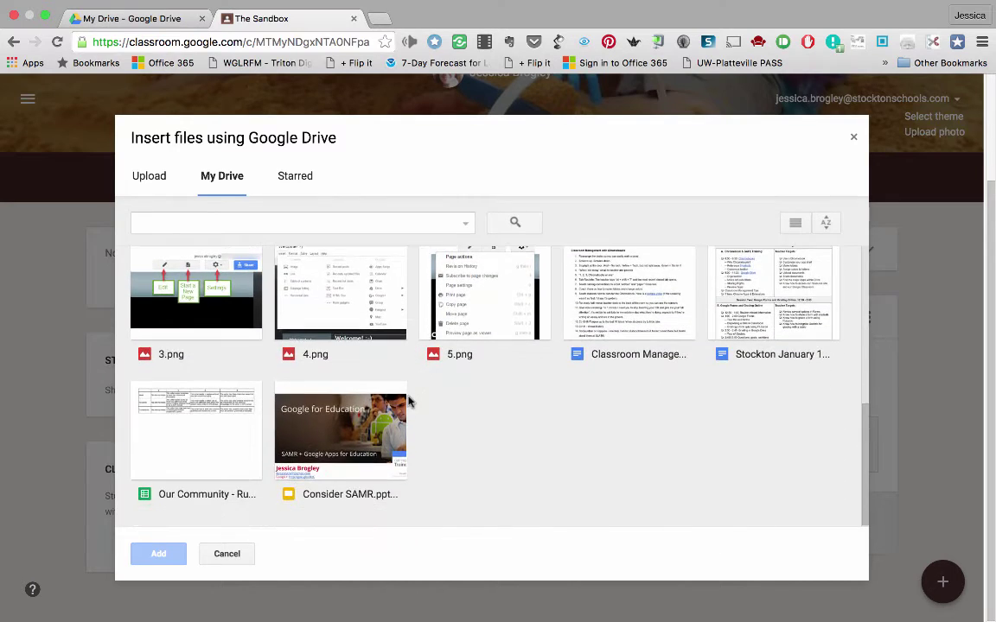
scroll(409, 400, "up", 4)
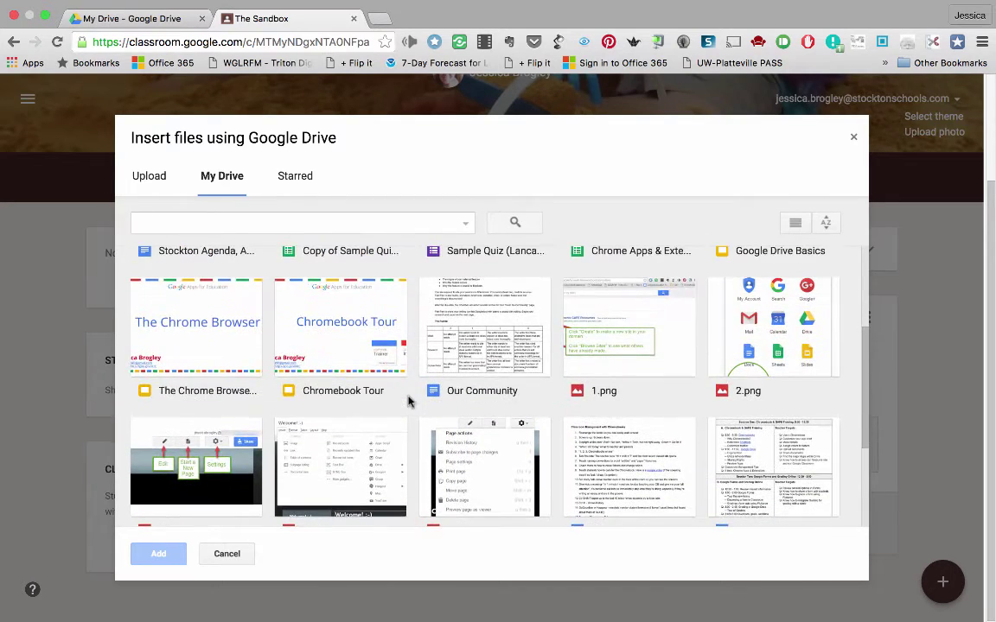
double_click(436, 320)
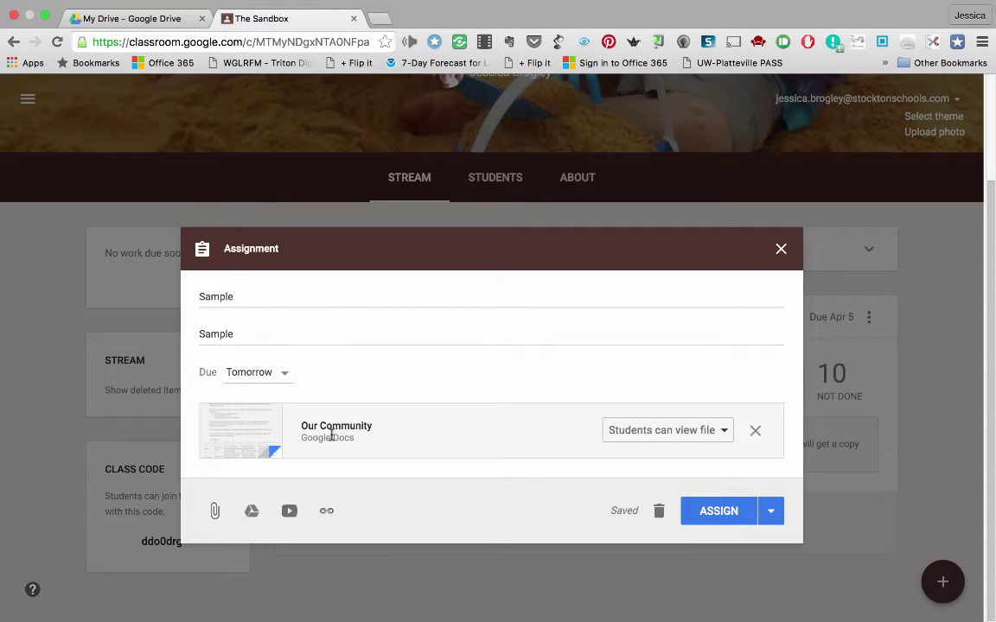
Step: Set the attached document to "Make a copy for each student" and close the assignment without assigning it
left_click(680, 439)
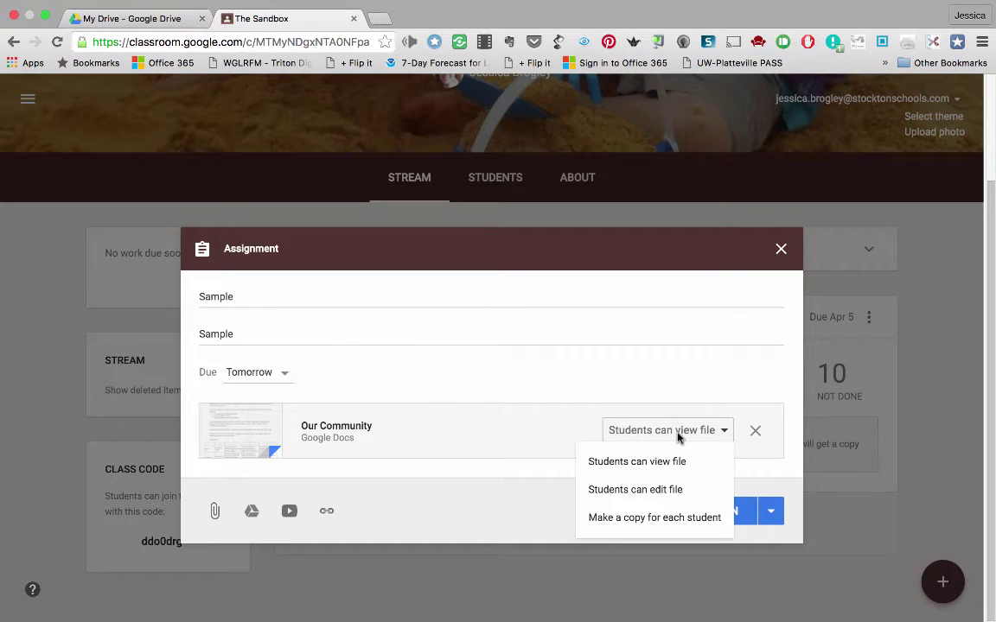
left_click(679, 517)
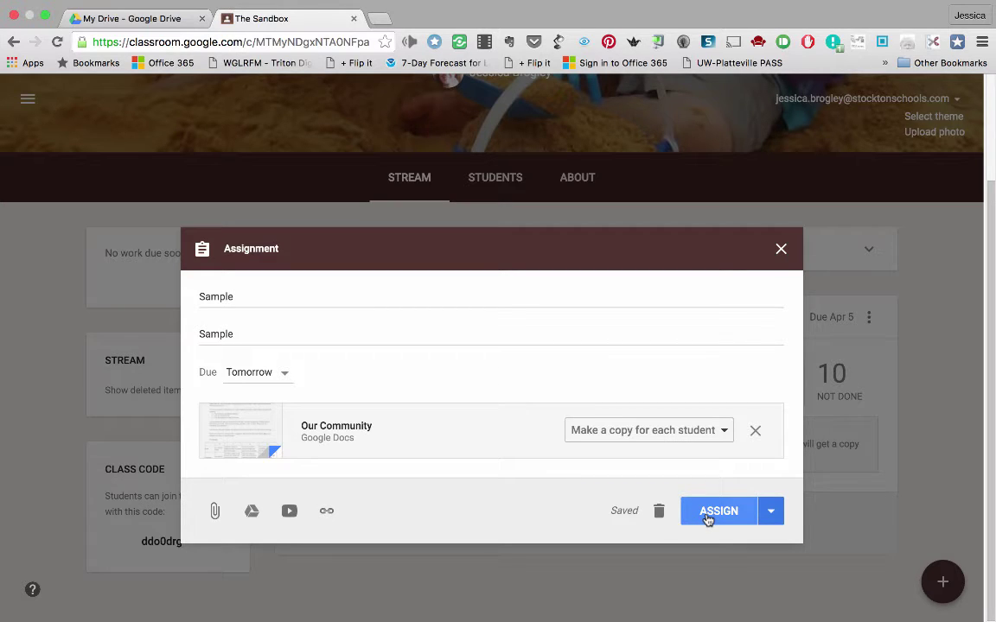
left_click(781, 250)
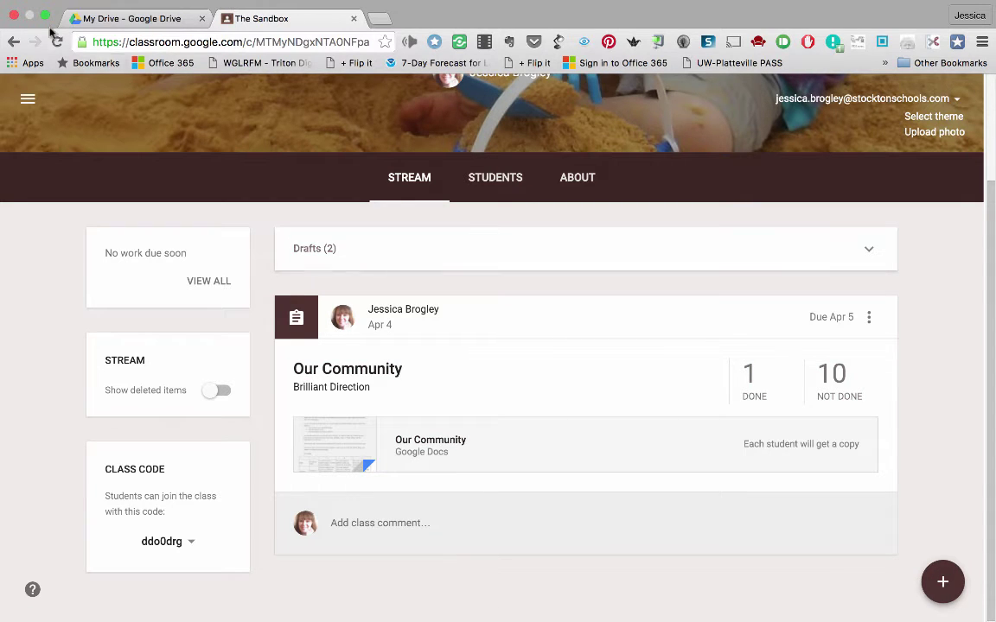
Step: Switch to Google Drive and create a new Google Sheets spreadsheet named "Our Community -- Roster"
left_click(101, 19)
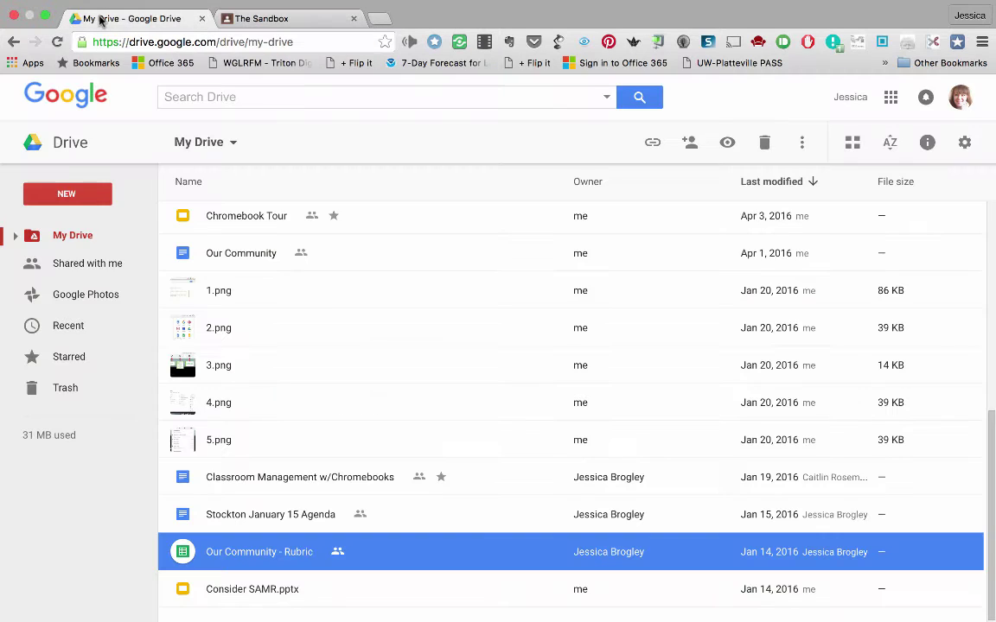
left_click(95, 195)
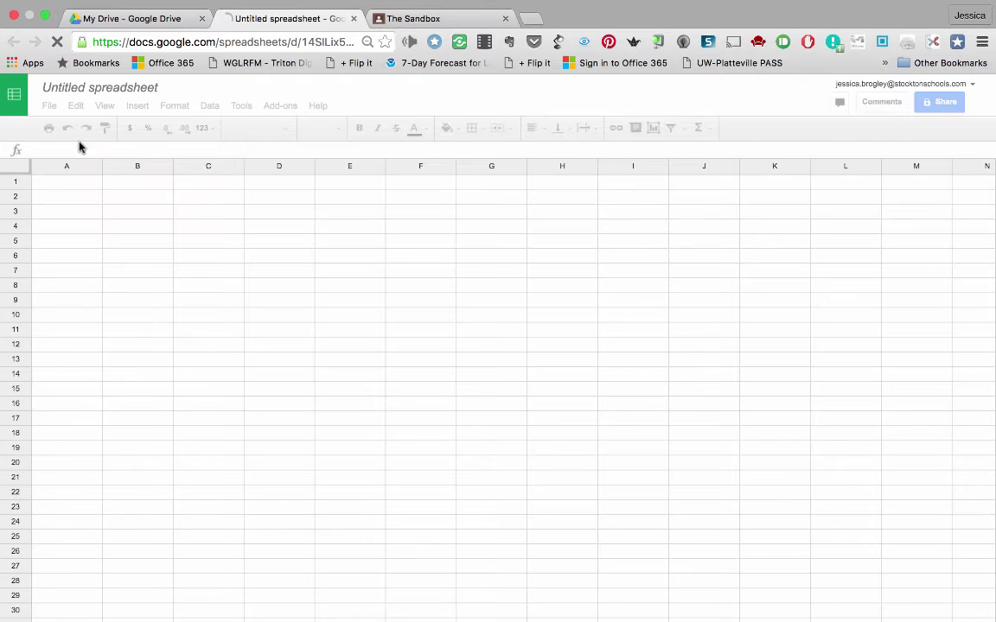
left_click(160, 87)
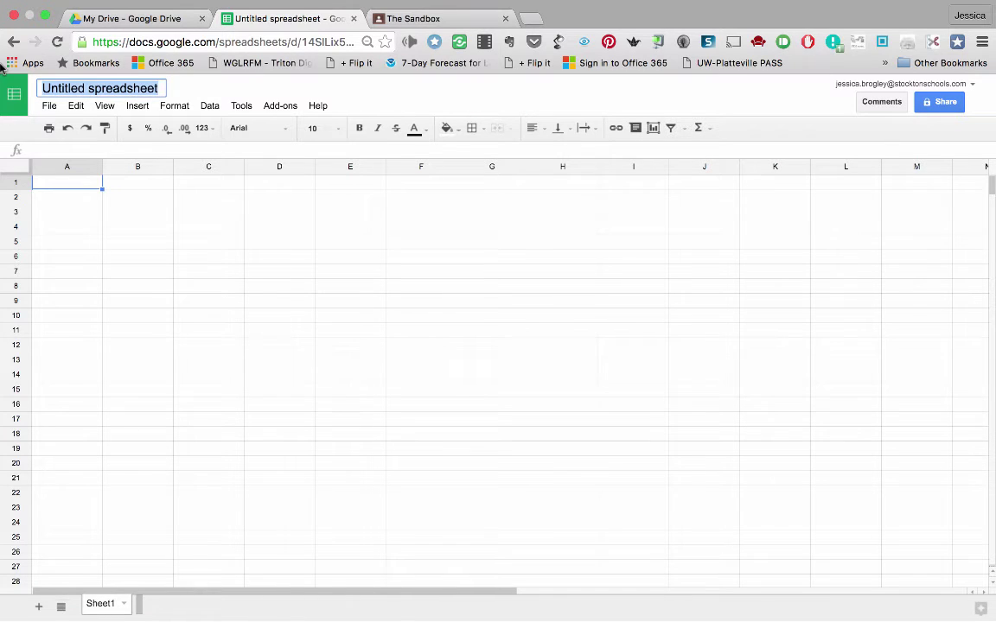
type("Our Commu")
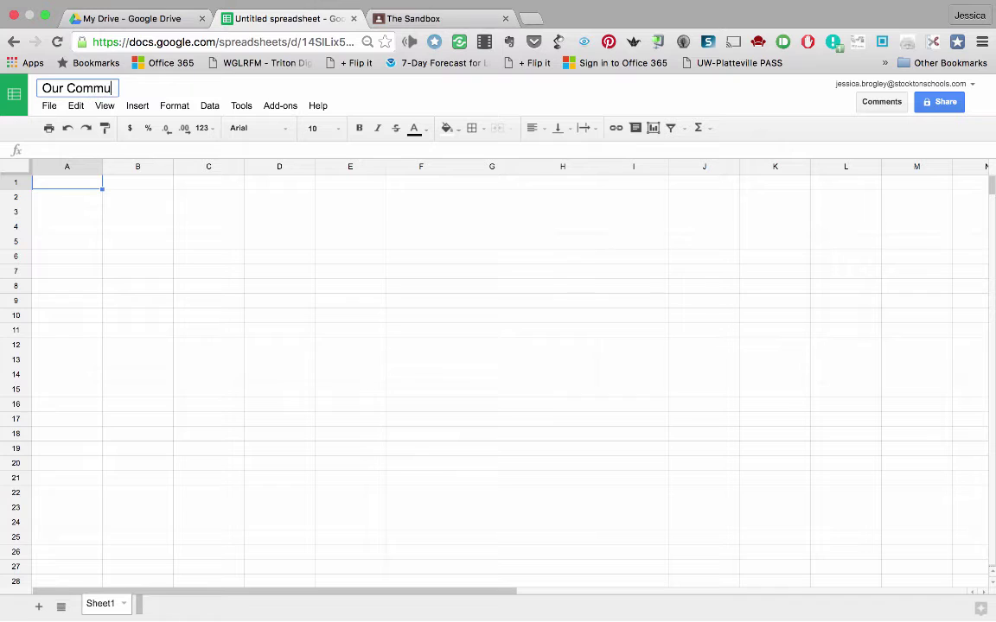
type("nity -- Roster")
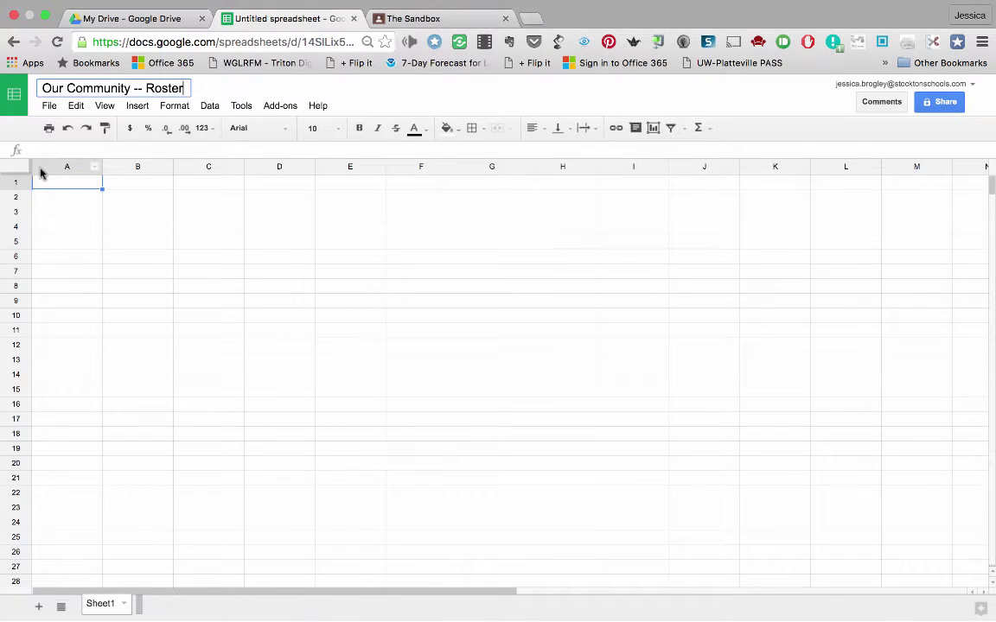
key("Return")
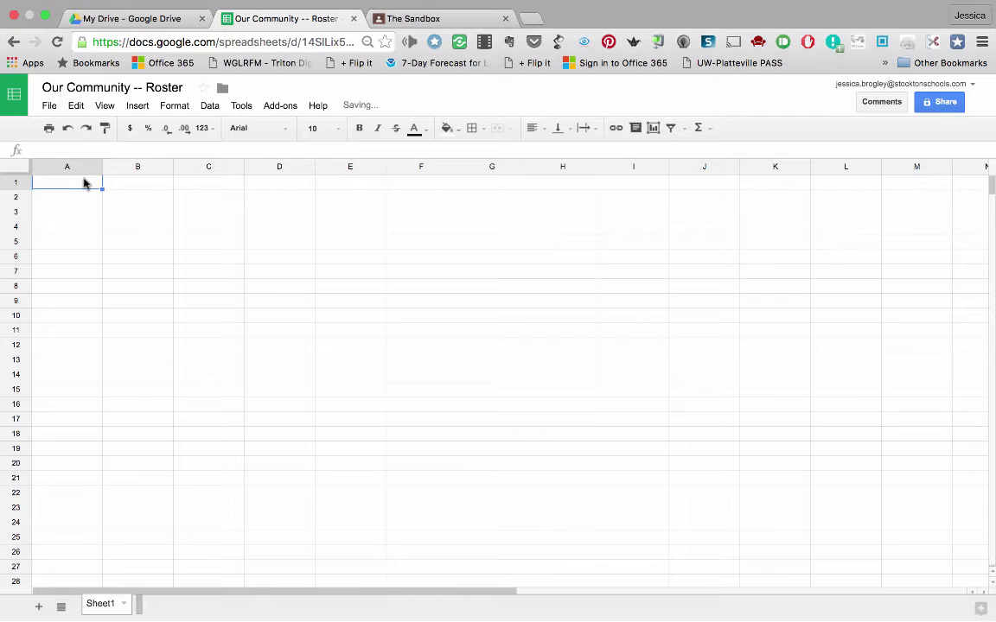
Step: Open the spreadsheet add-on store and search it for "doctopus"
left_click(340, 230)
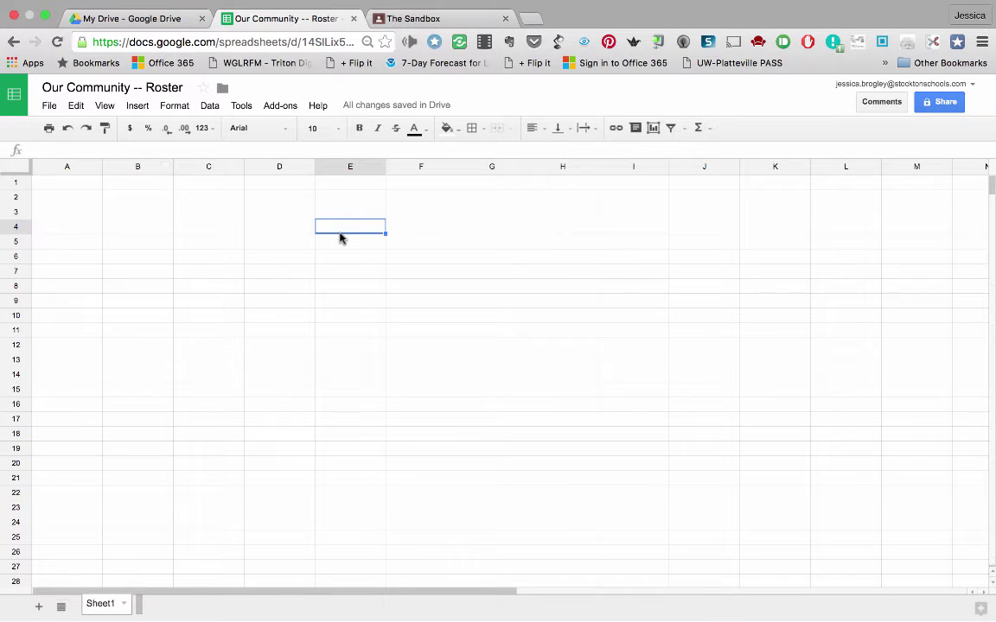
left_click(279, 106)
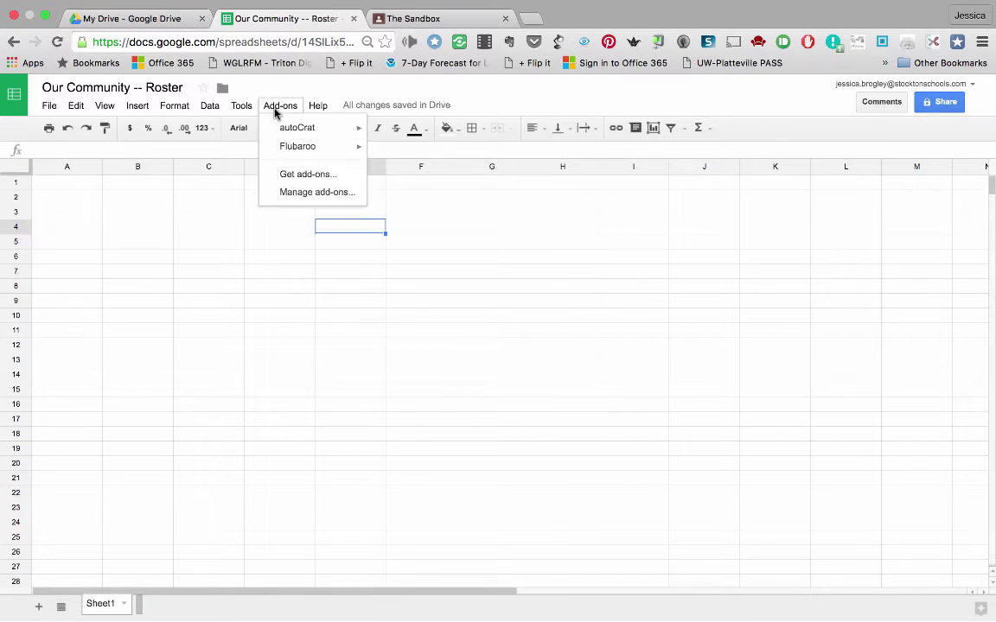
left_click(303, 177)
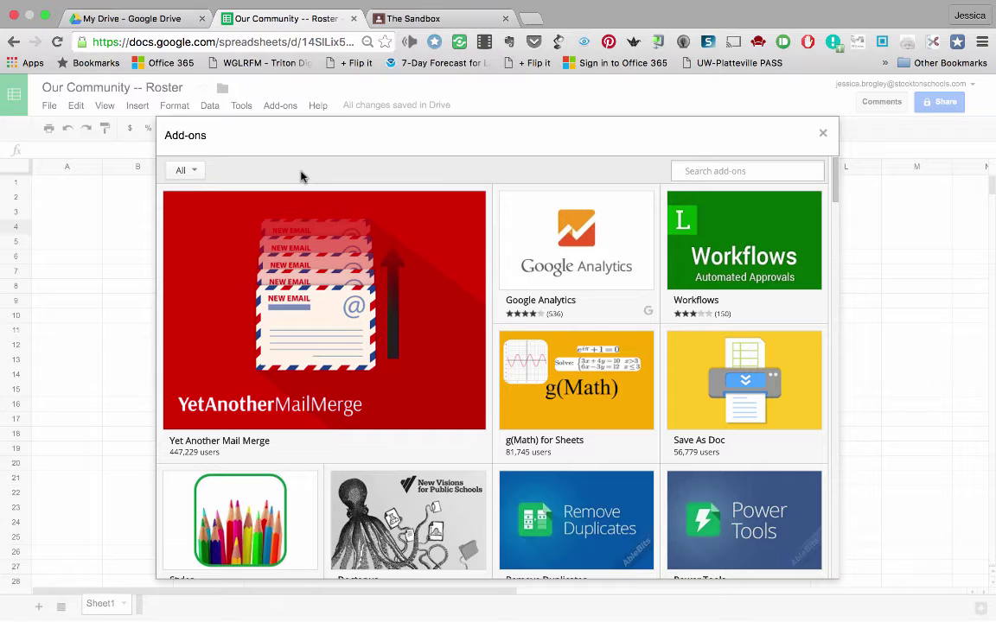
type("doctopus")
key("Return")
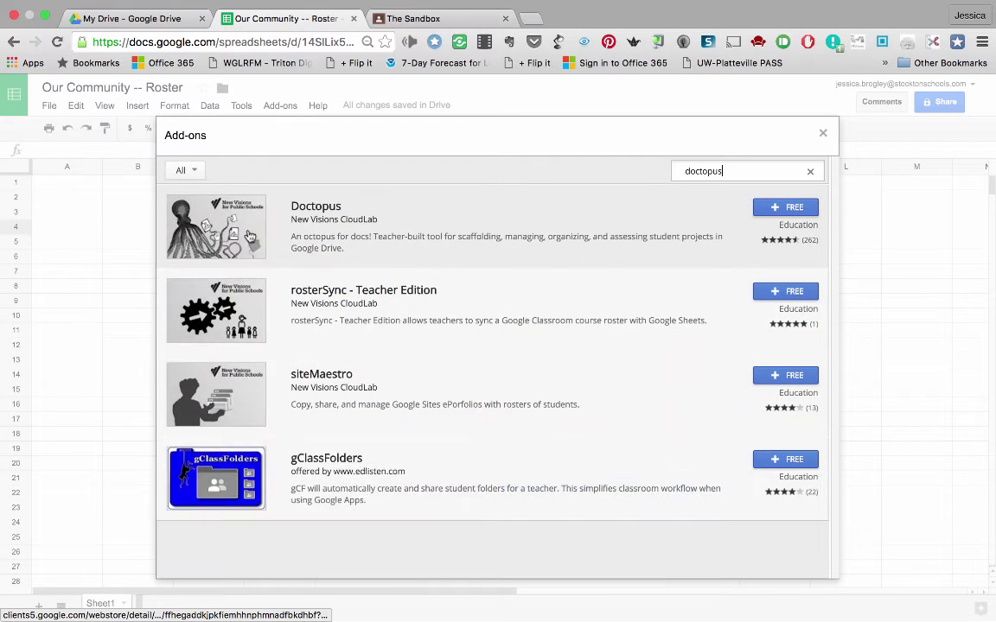
Step: Install the free Doctopus add-on and allow all the permissions it requests
left_click(778, 209)
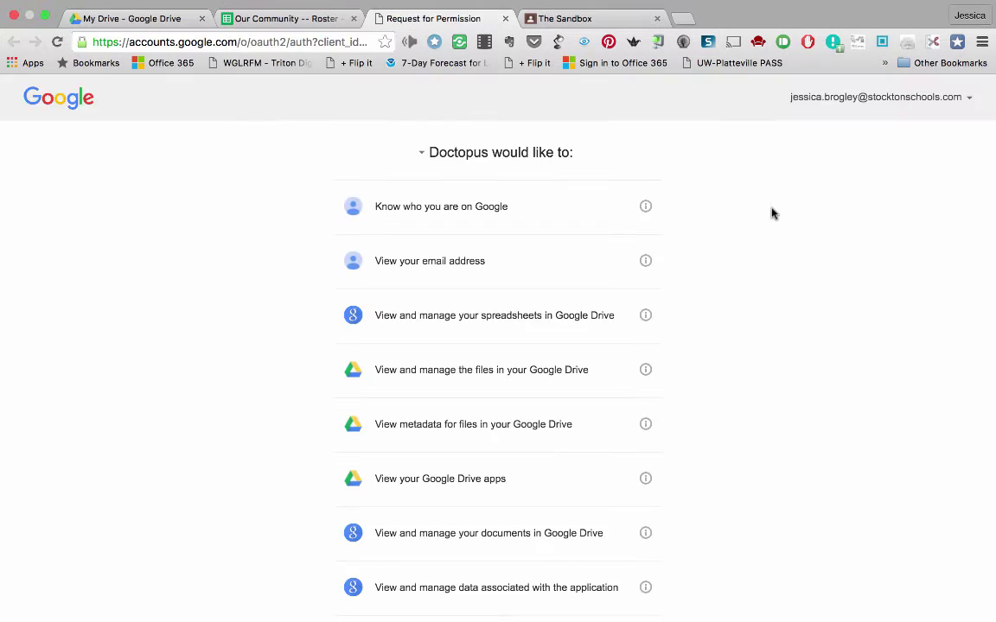
scroll(476, 512, "down", 5)
scroll(475, 511, "down", 2)
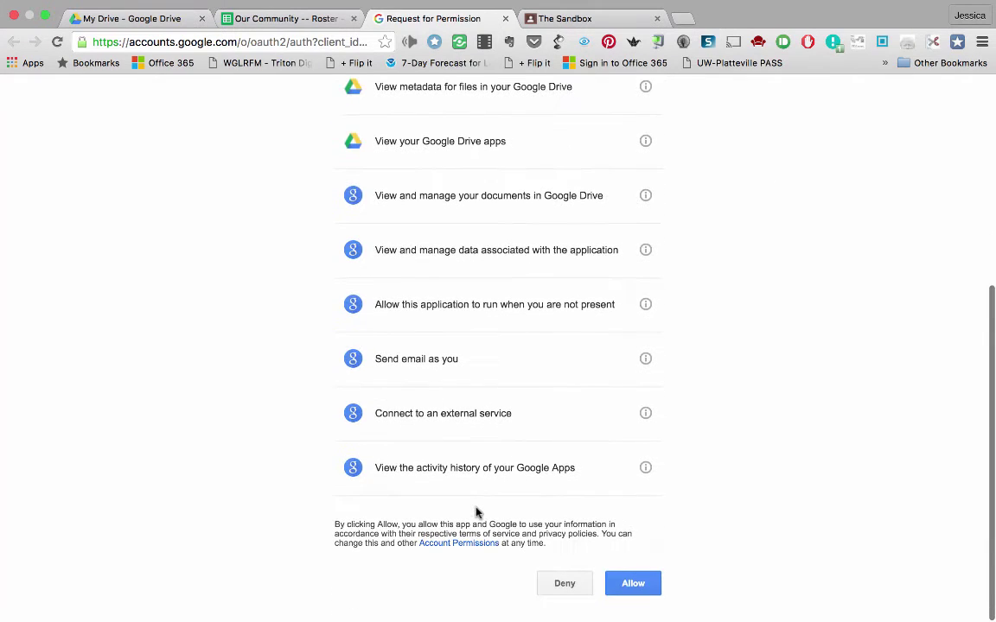
left_click(632, 587)
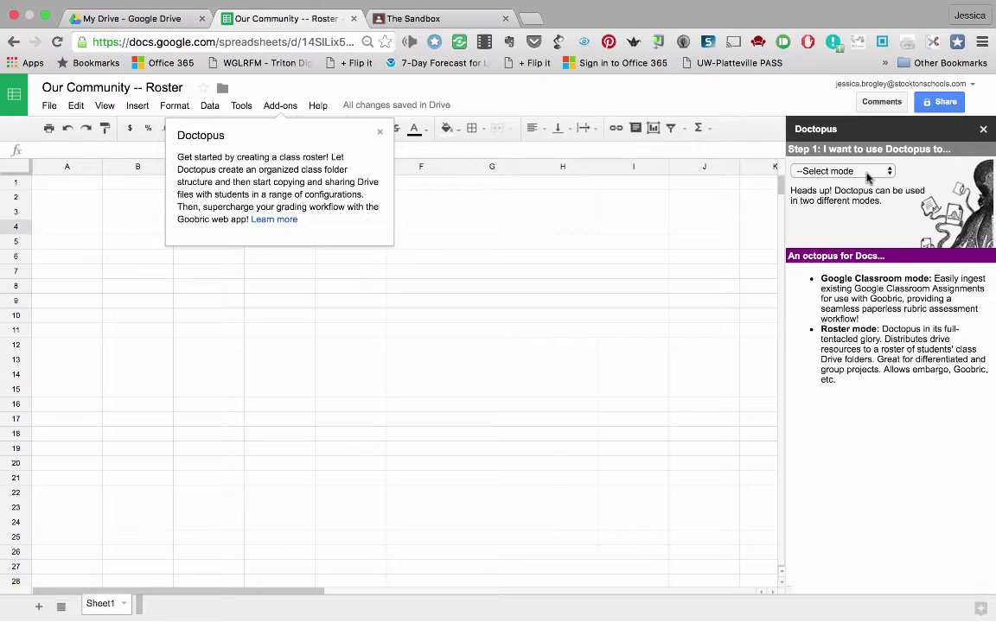
Step: Set Doctopus to ingest a Google Classroom Assignment and choose The Sandbox as the class
left_click(867, 175)
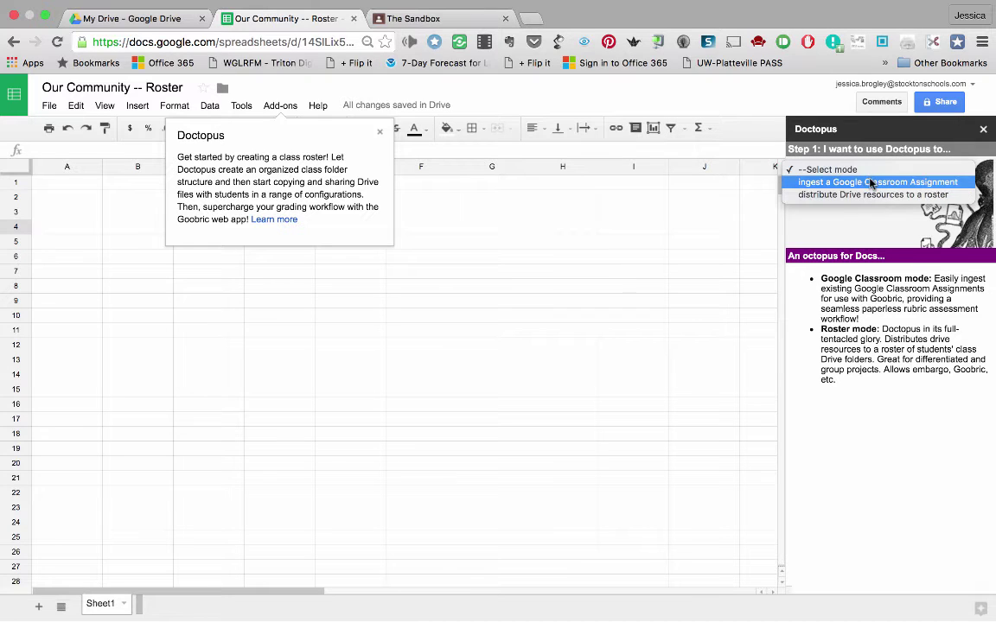
left_click(872, 182)
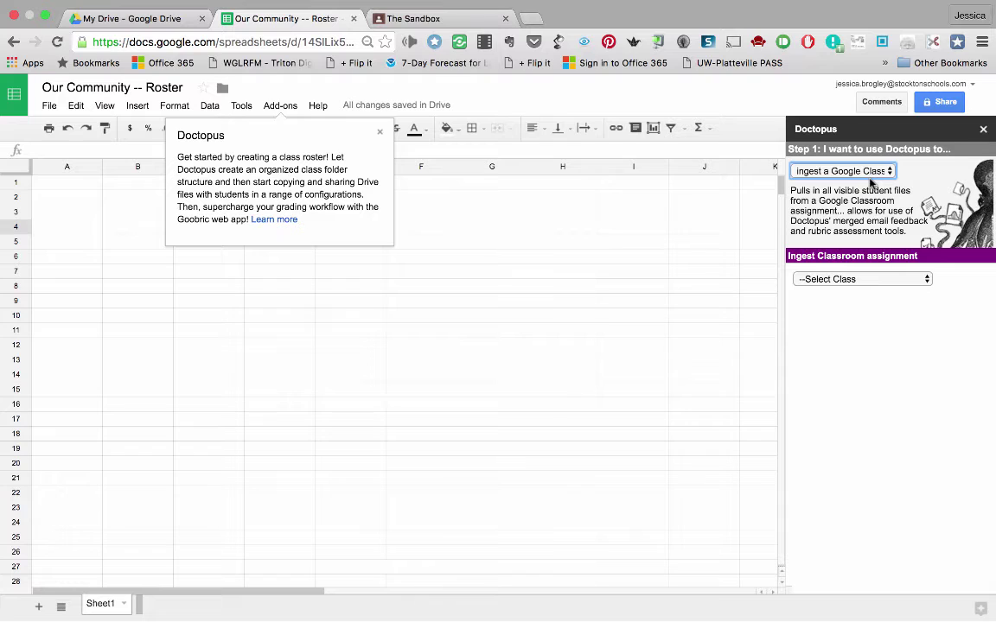
left_click(872, 280)
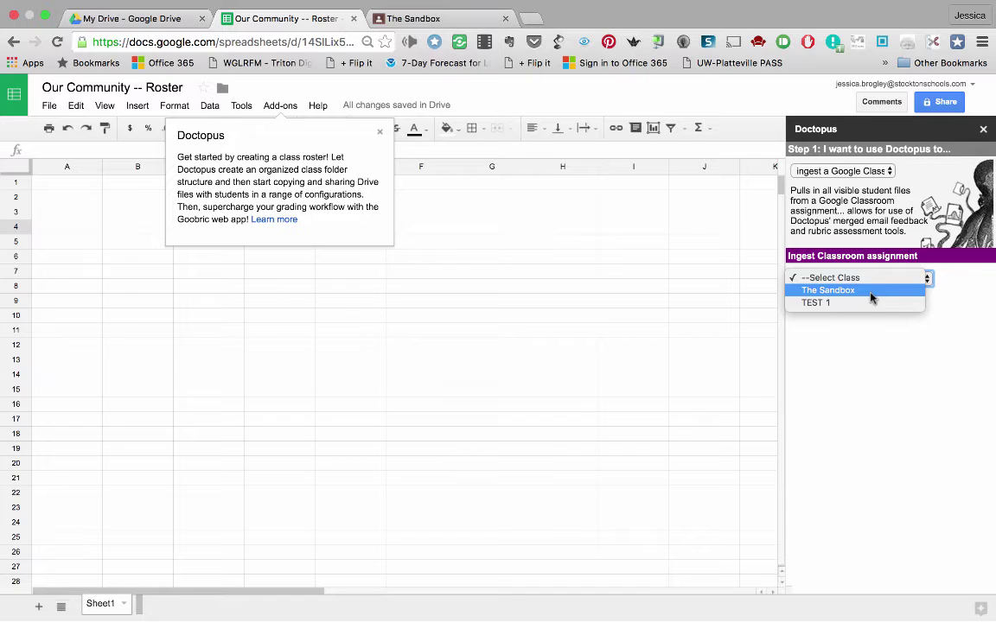
left_click(871, 292)
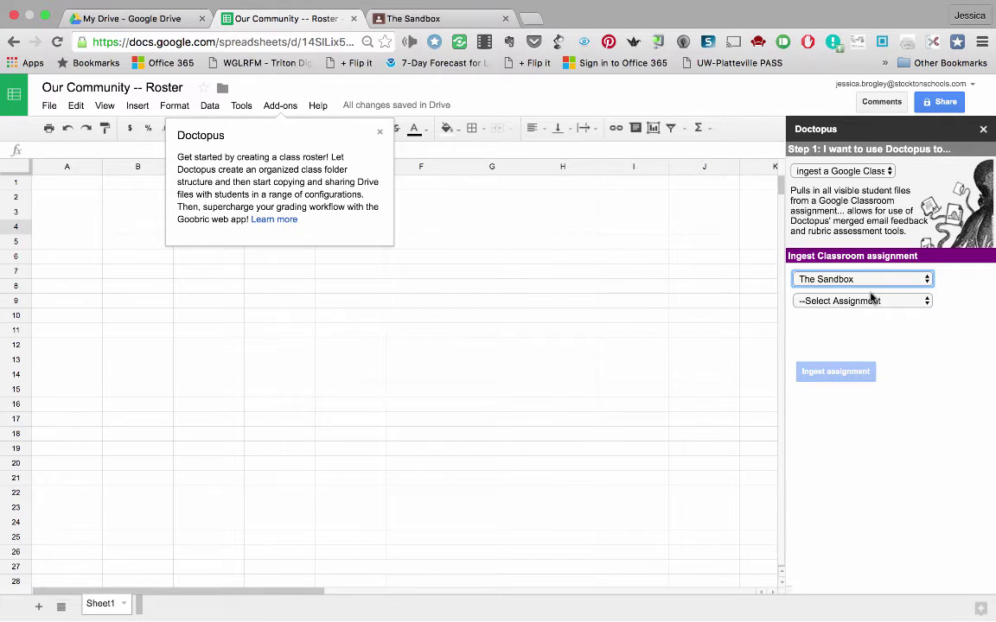
Step: Choose the Our Community assignment and ingest only its files that are turned in
left_click(882, 302)
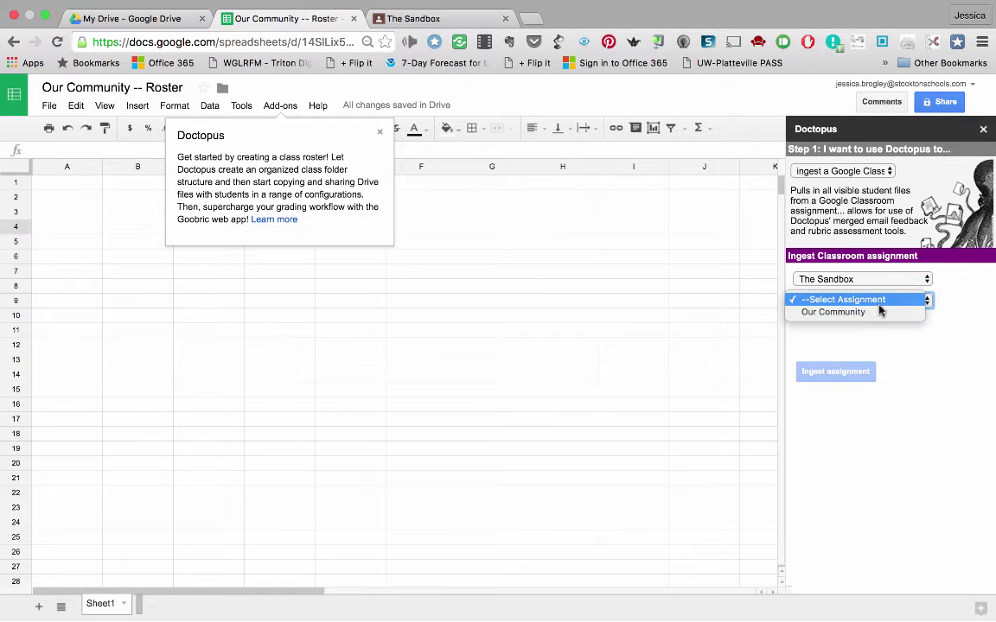
left_click(880, 312)
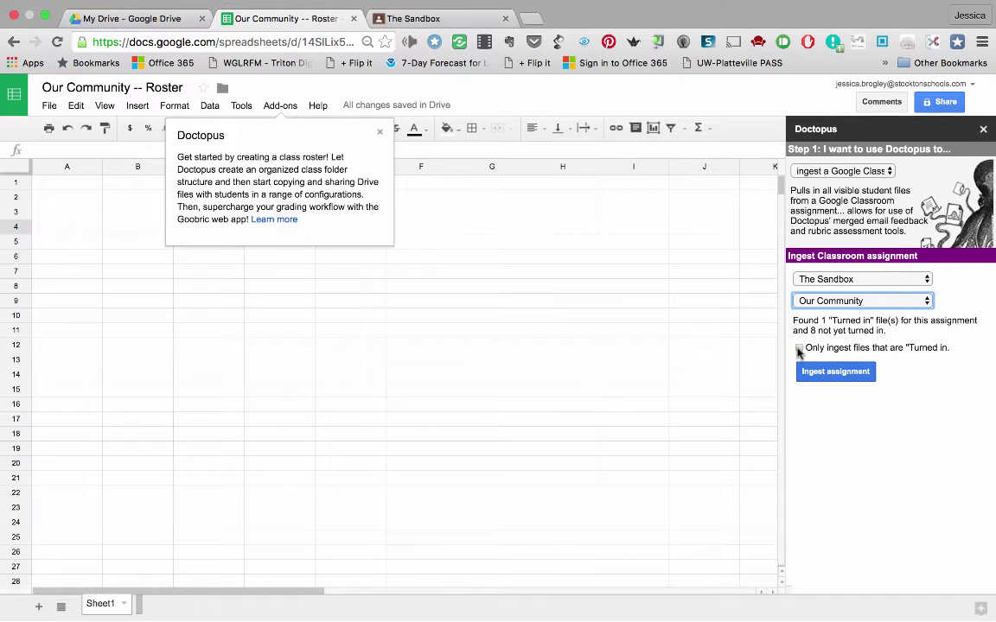
left_click(799, 349)
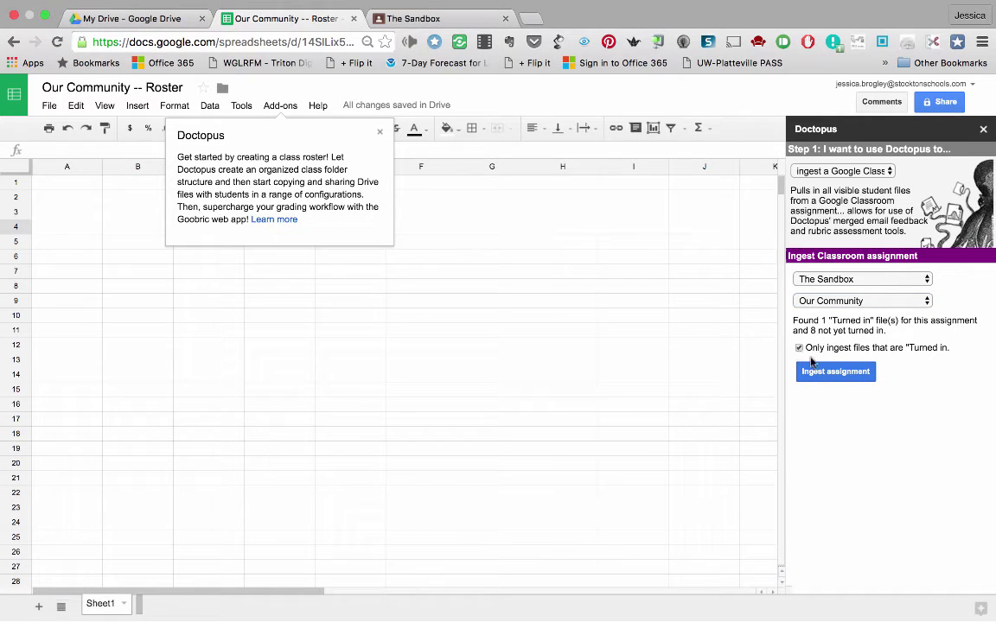
left_click(826, 372)
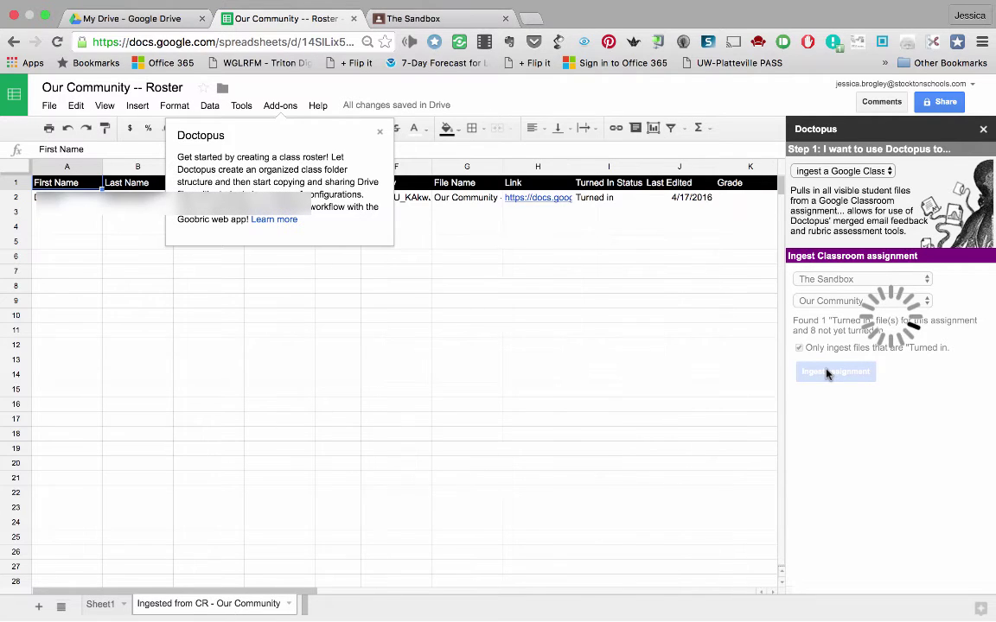
Step: Dismiss the Doctopus welcome message covering the ingested roster sheet
left_click(419, 212)
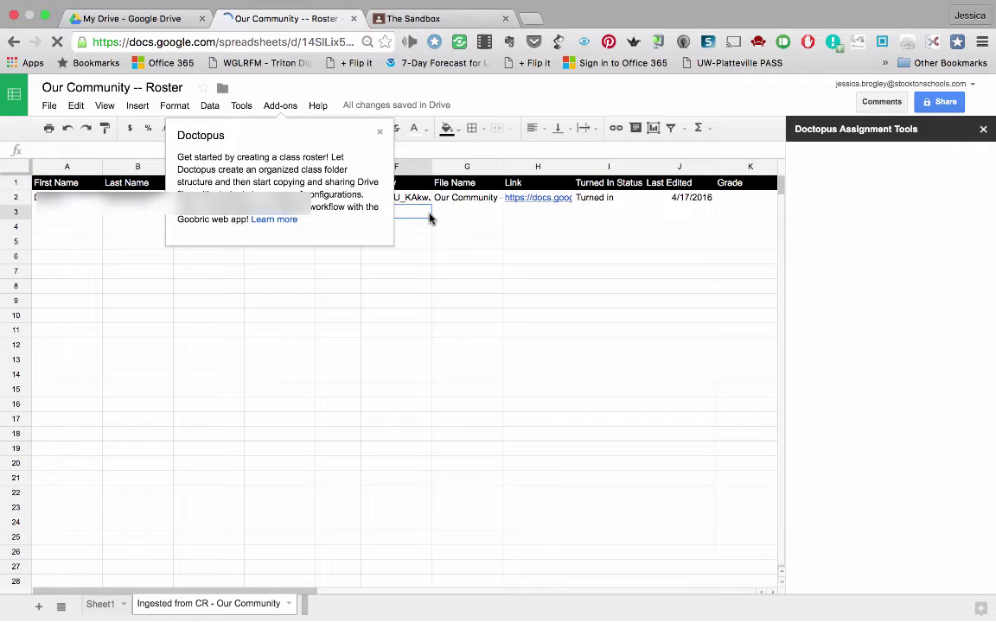
left_click(380, 132)
left_click(329, 256)
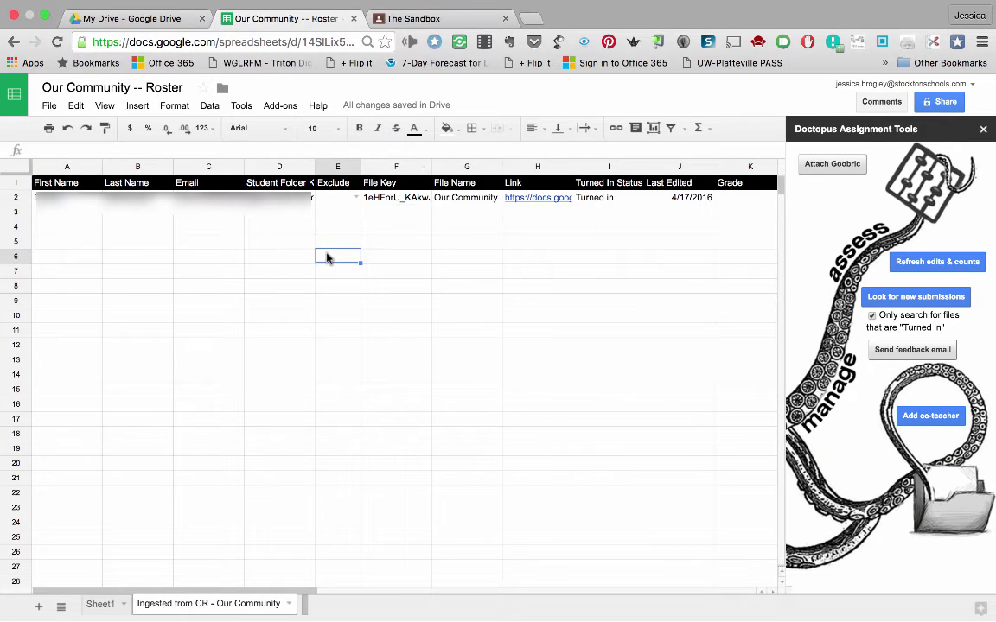
right_click(336, 286)
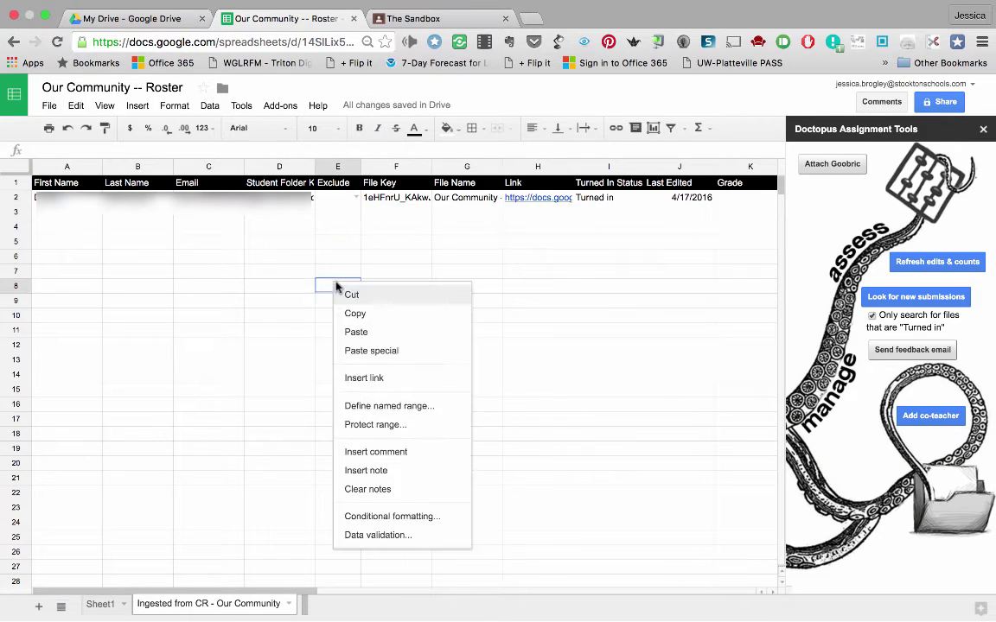
left_click(208, 257)
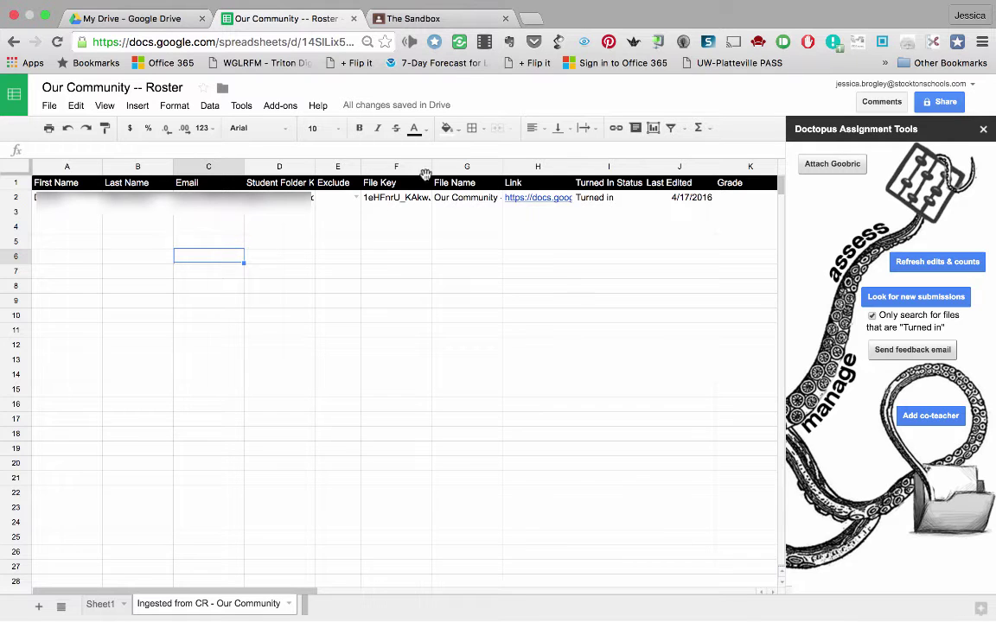
mouse_move(518, 198)
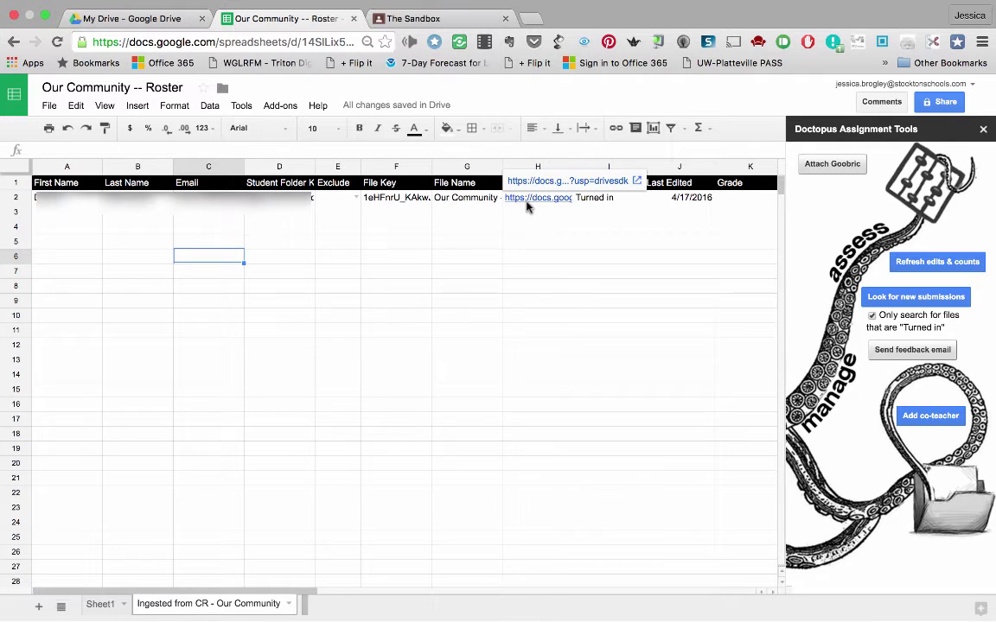
Step: Start attaching Goobric, re-initialize it as requested, and close the confirmation page to return to the roster
left_click(832, 164)
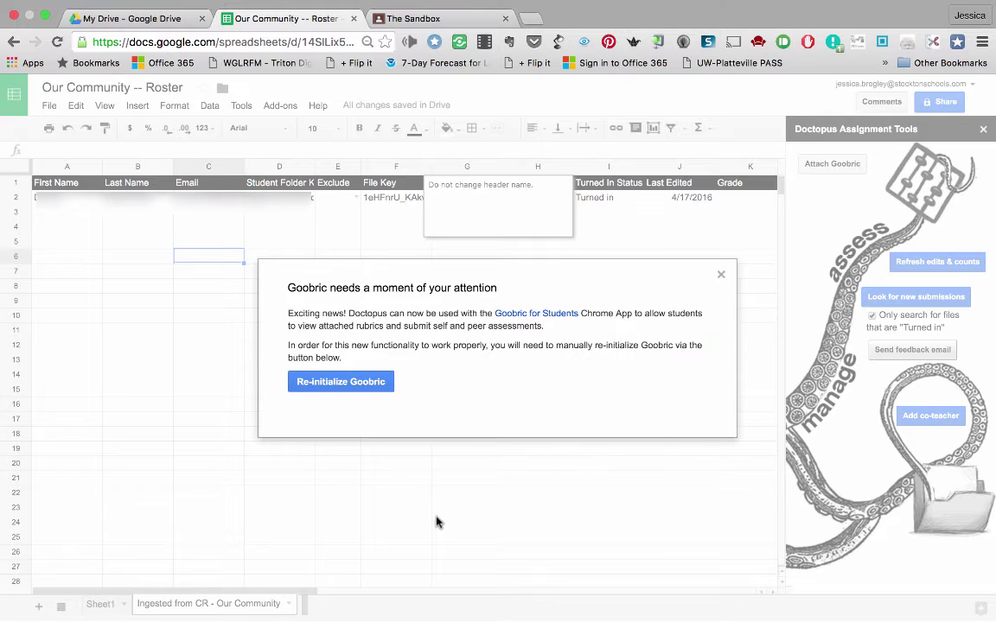
left_click(338, 385)
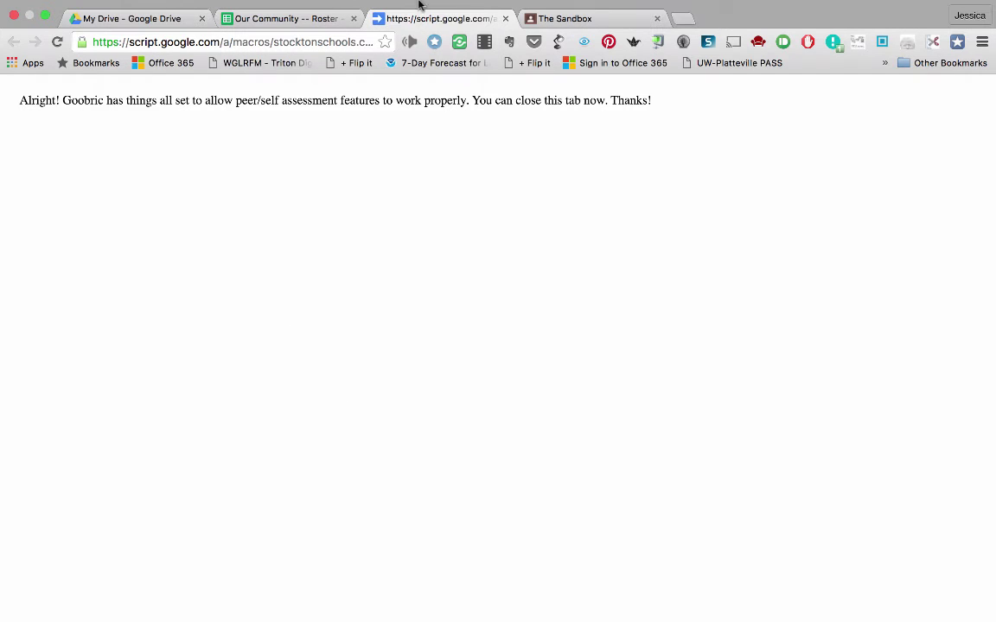
left_click(506, 18)
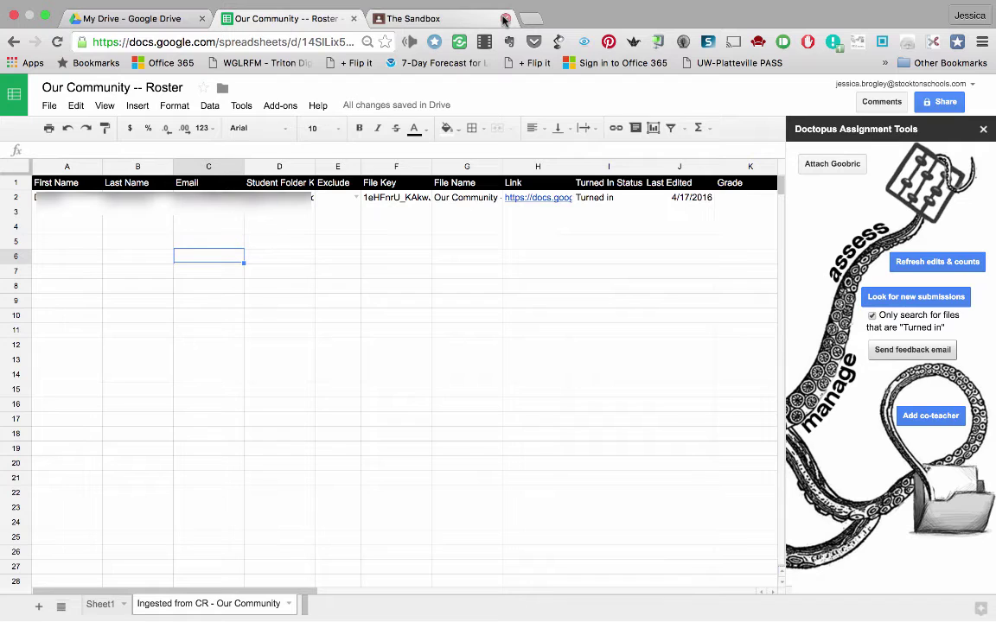
Step: Restart attaching Goobric and select the "Our Community - Rubric" spreadsheet from My Drive
left_click(833, 164)
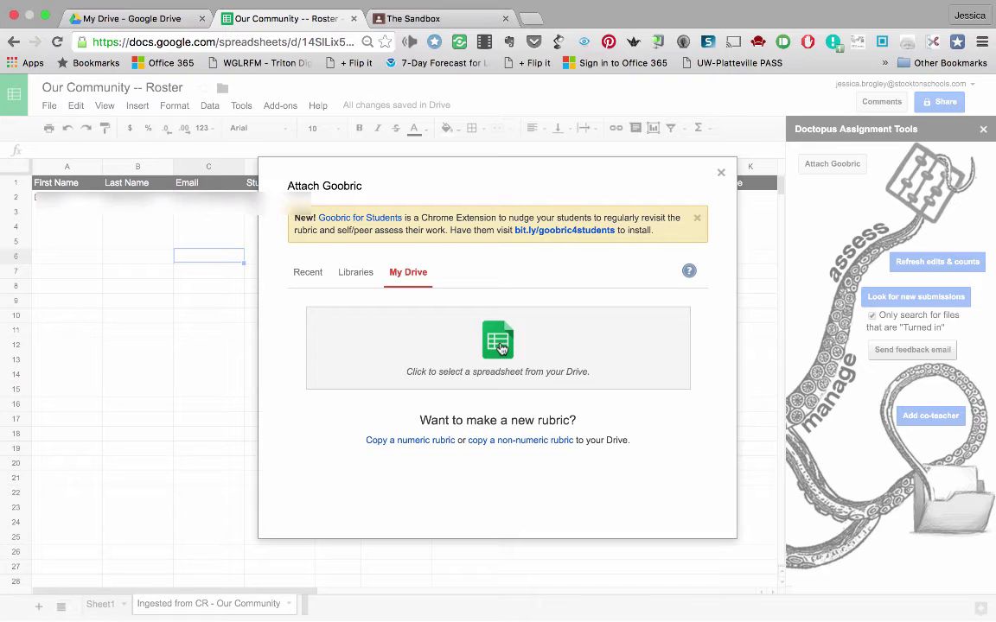
left_click(499, 348)
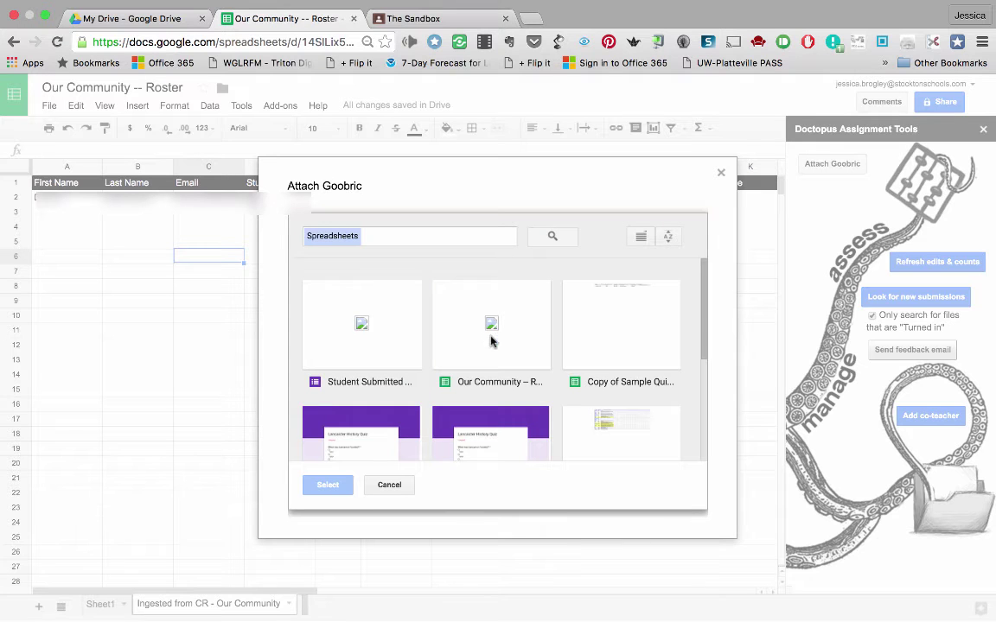
scroll(497, 350, "down", 1)
scroll(497, 351, "down", 2)
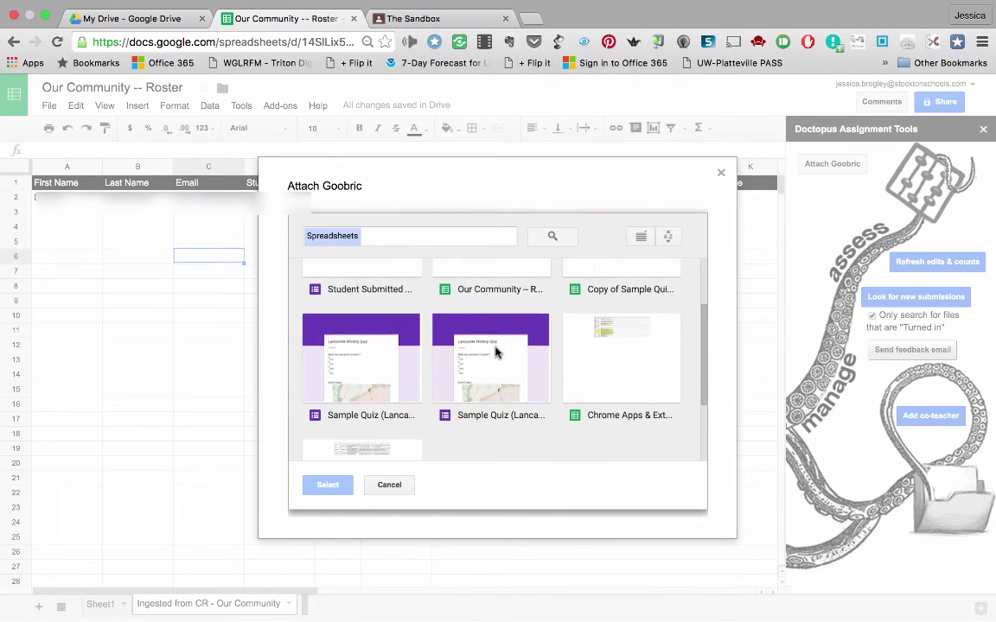
scroll(497, 351, "down", 2)
scroll(498, 351, "up", 1)
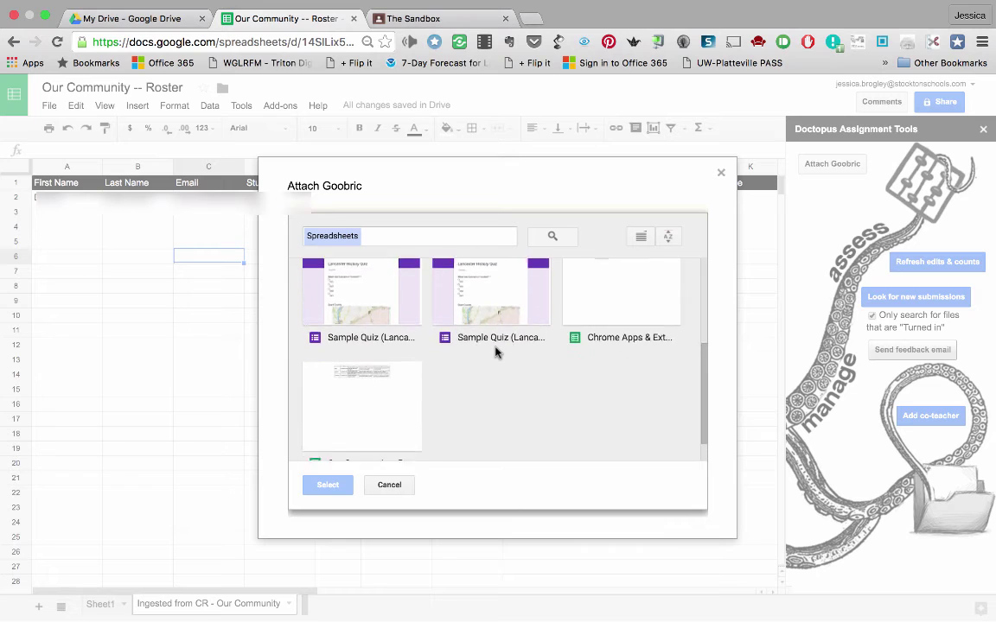
scroll(497, 351, "down", 1)
scroll(497, 351, "up", 4)
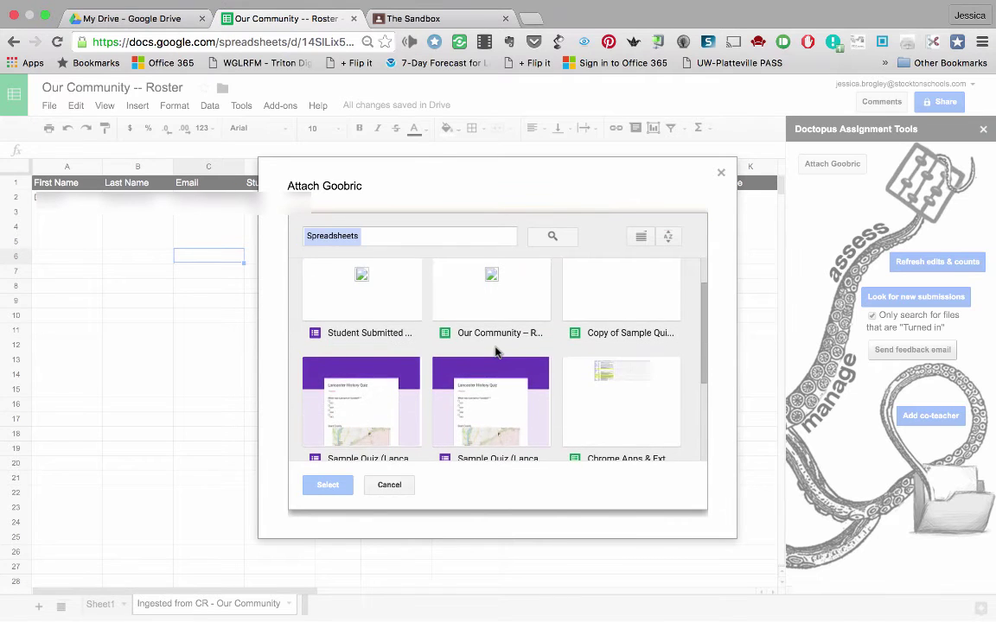
left_click(640, 237)
scroll(396, 411, "down", 1)
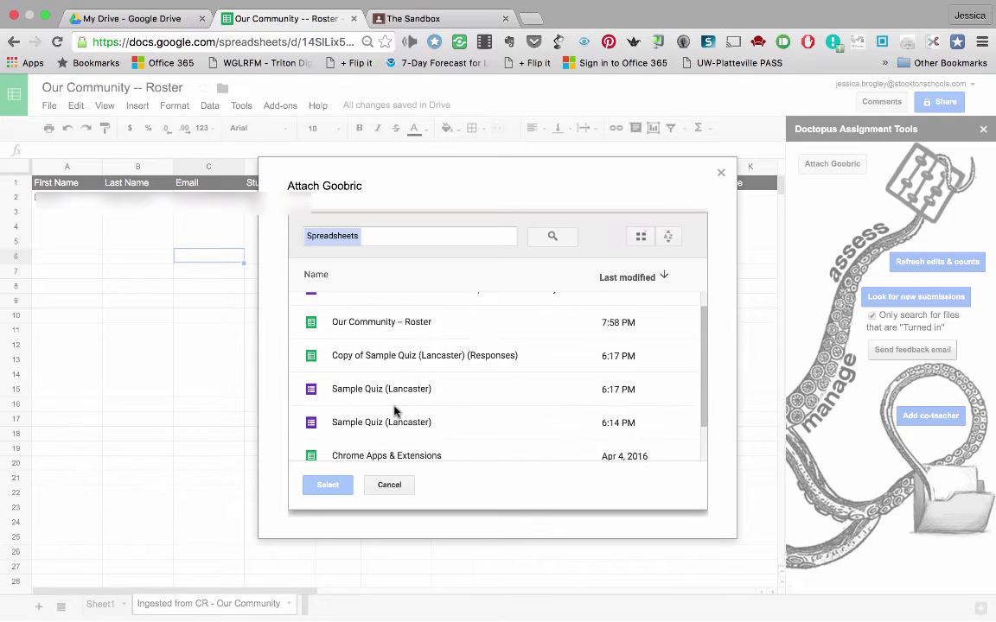
scroll(396, 412, "down", 2)
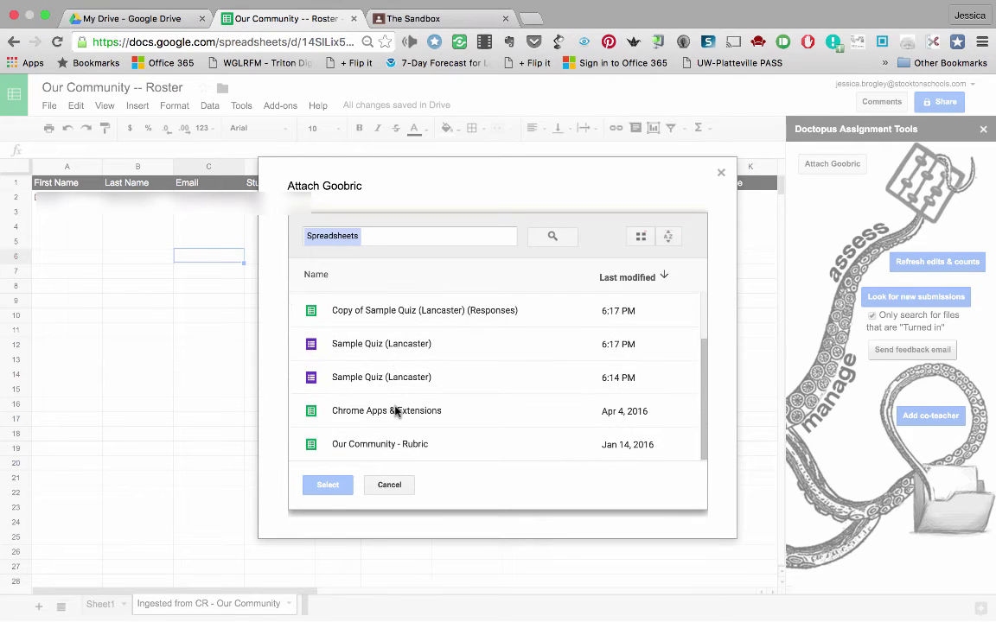
left_click(375, 449)
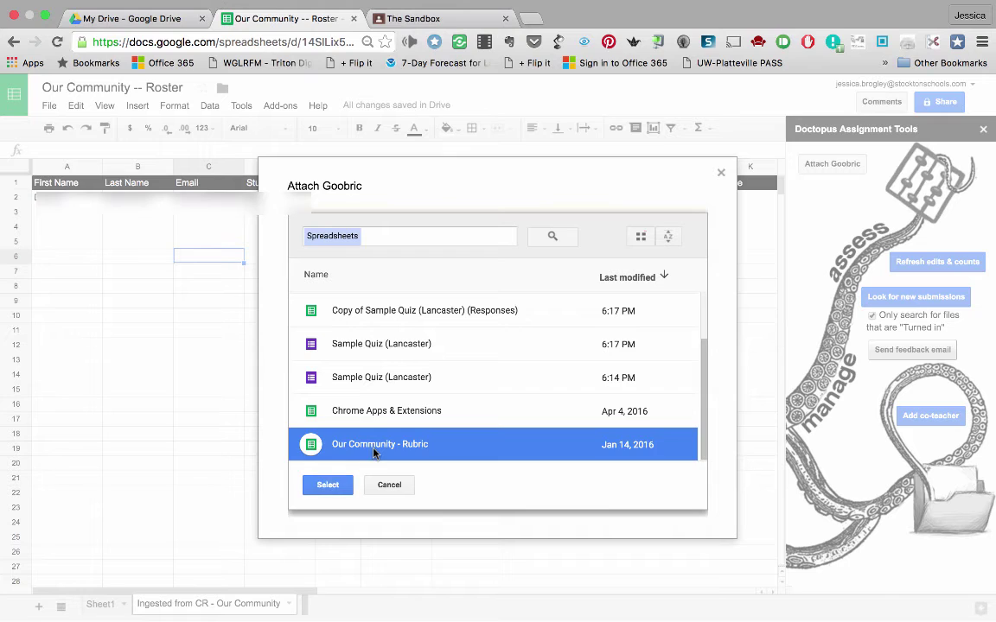
left_click(326, 487)
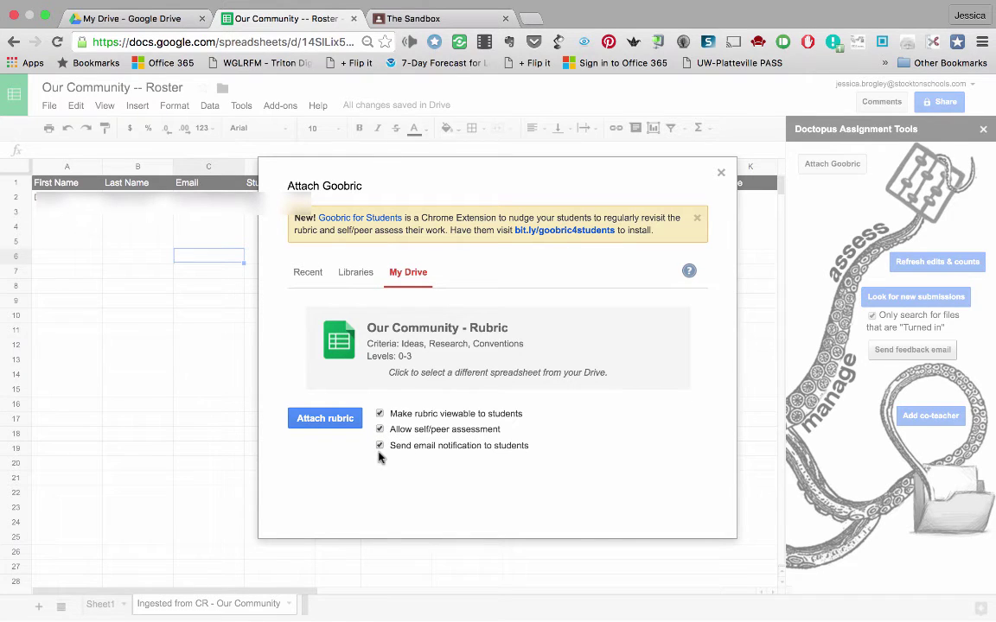
Step: Turn off the email notification to students and attach the rubric to the assignment
left_click(380, 447)
left_click(322, 420)
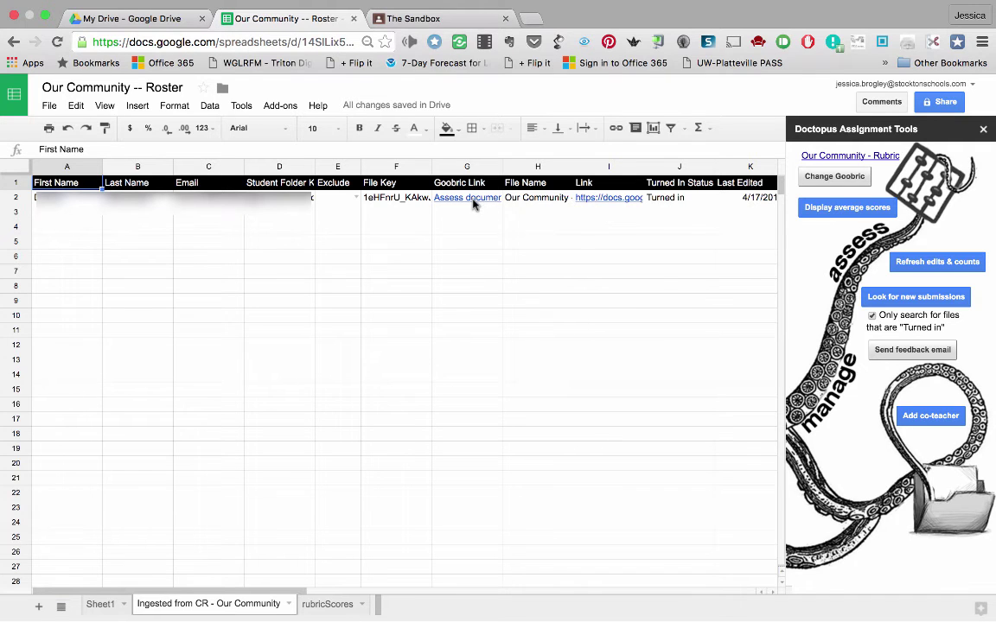
Step: Open the student's assessment link from the Goobric Link column in a new tab and return to the roster sheet
mouse_move(473, 202)
left_click(497, 181)
left_click(449, 223)
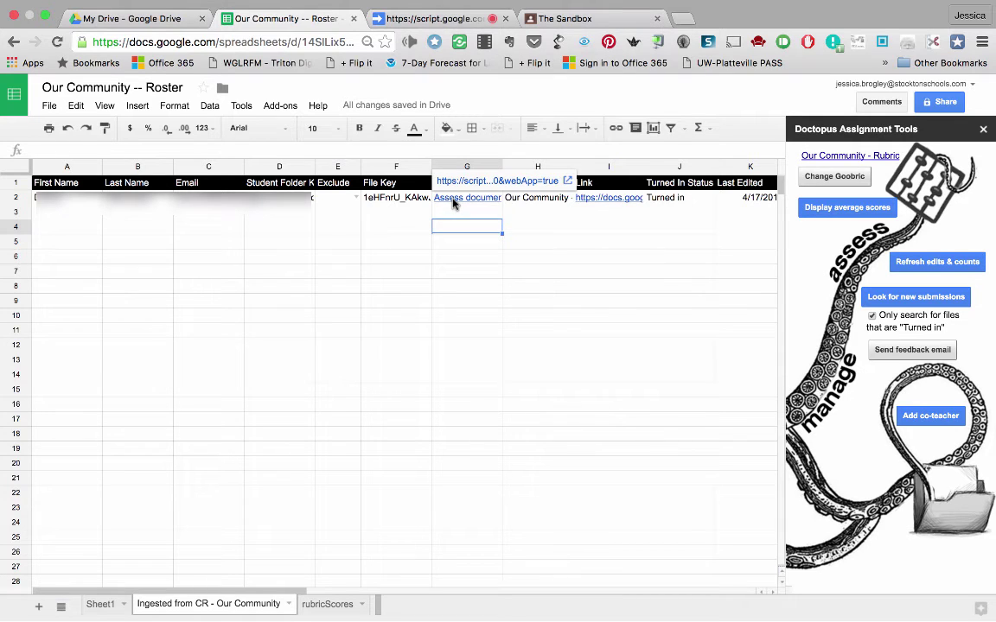
left_click(453, 202)
left_click(462, 229)
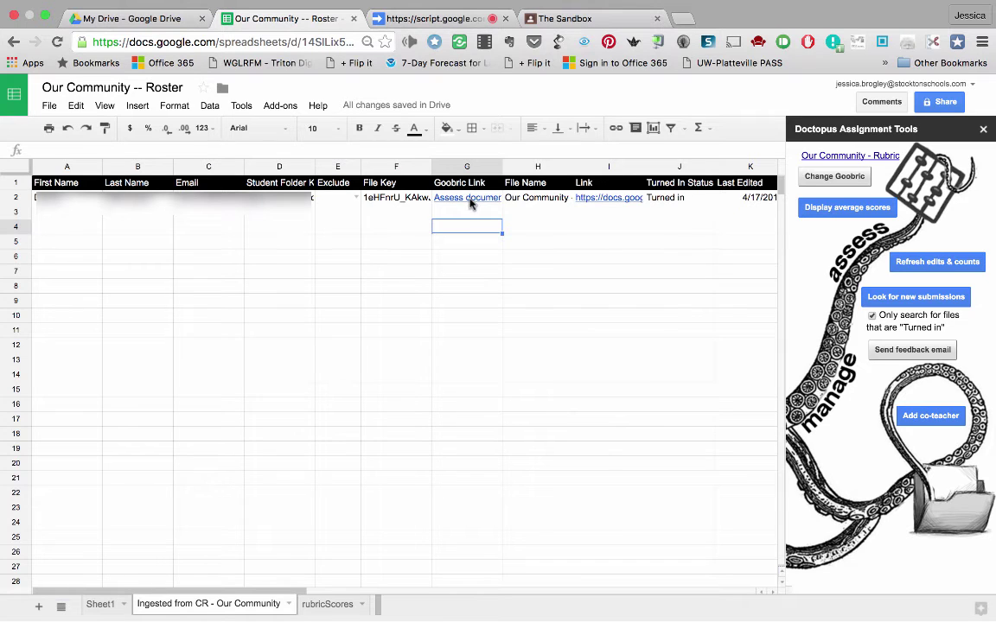
Step: Switch to the student's Goobric assessment page and review the Ideas, Research and Conventions rubric criteria
left_click(470, 199)
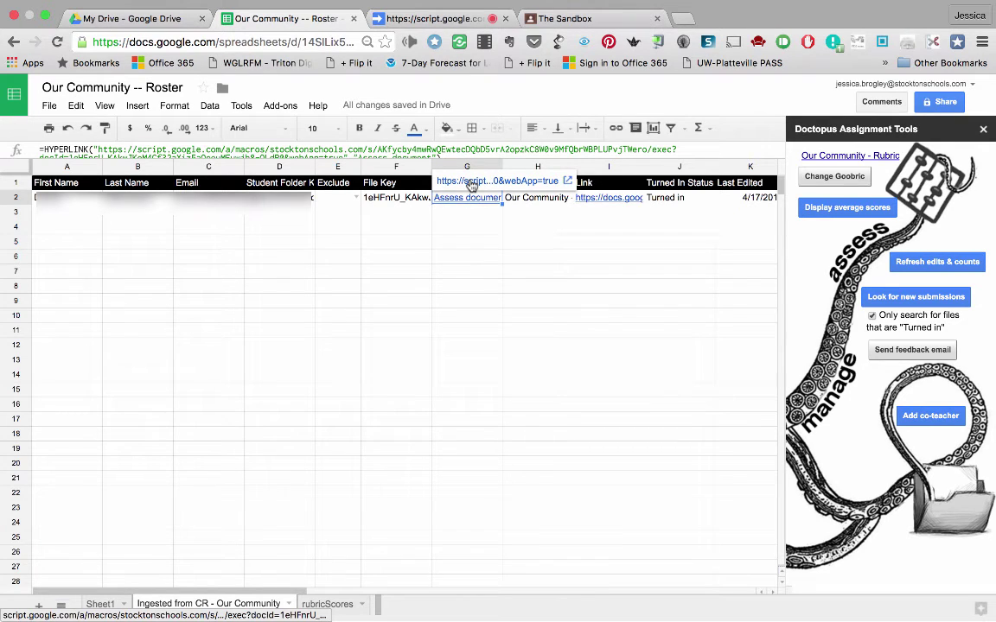
left_click(438, 19)
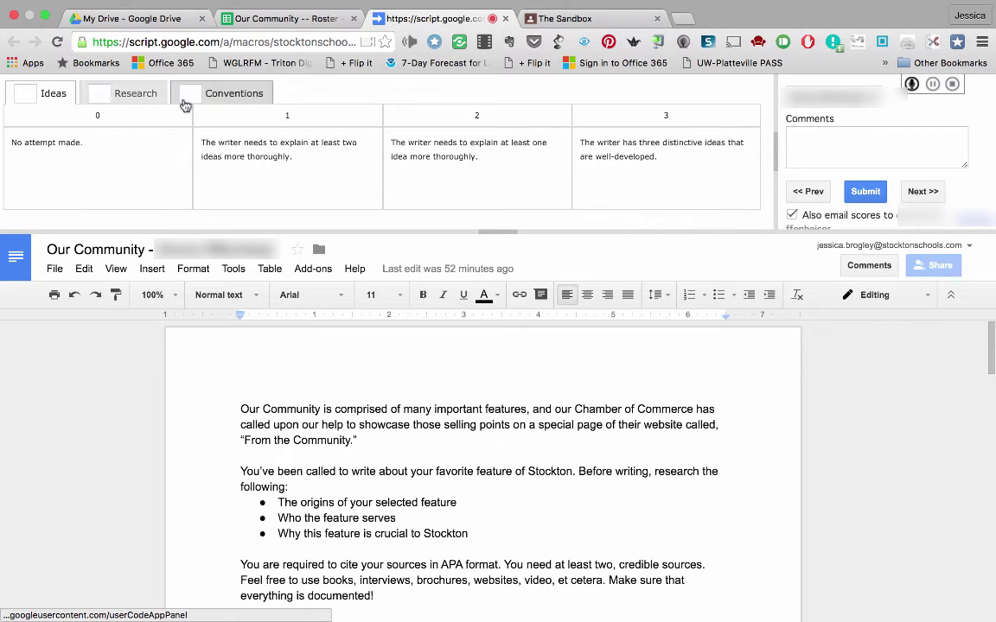
left_click(41, 90)
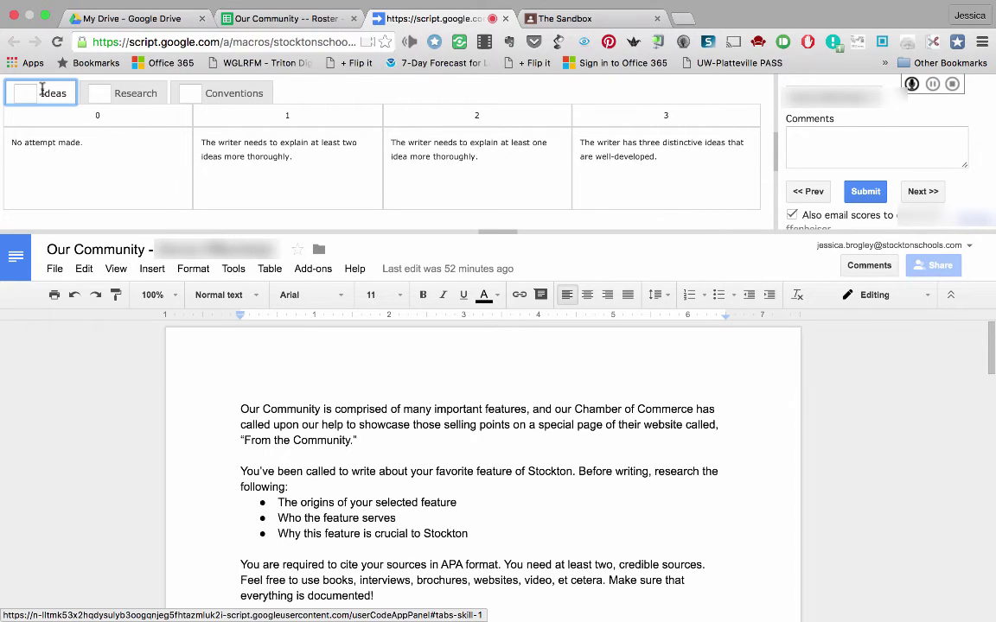
left_click(142, 93)
left_click(197, 93)
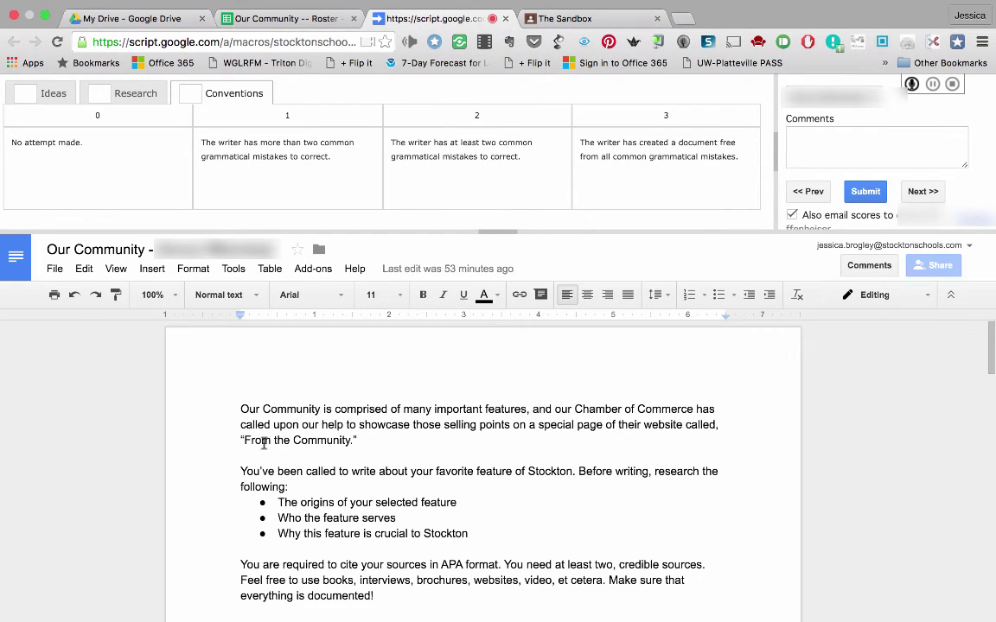
Step: Comment on the student's sentence "I like Stockton!." in the document with "Great idea! What else can you say about your community?"
scroll(384, 502, "down", 15)
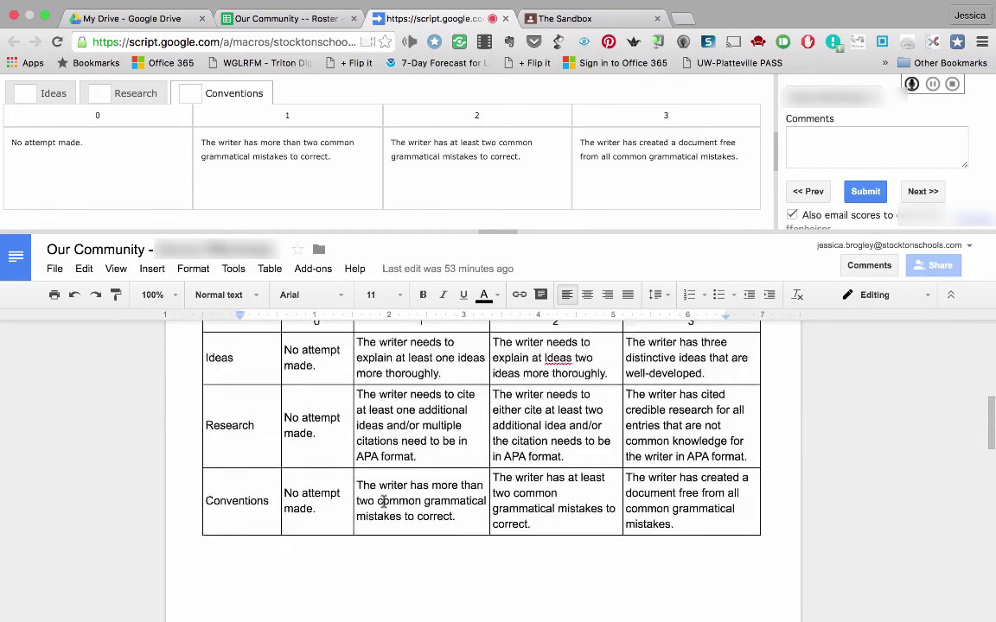
scroll(384, 501, "down", 3)
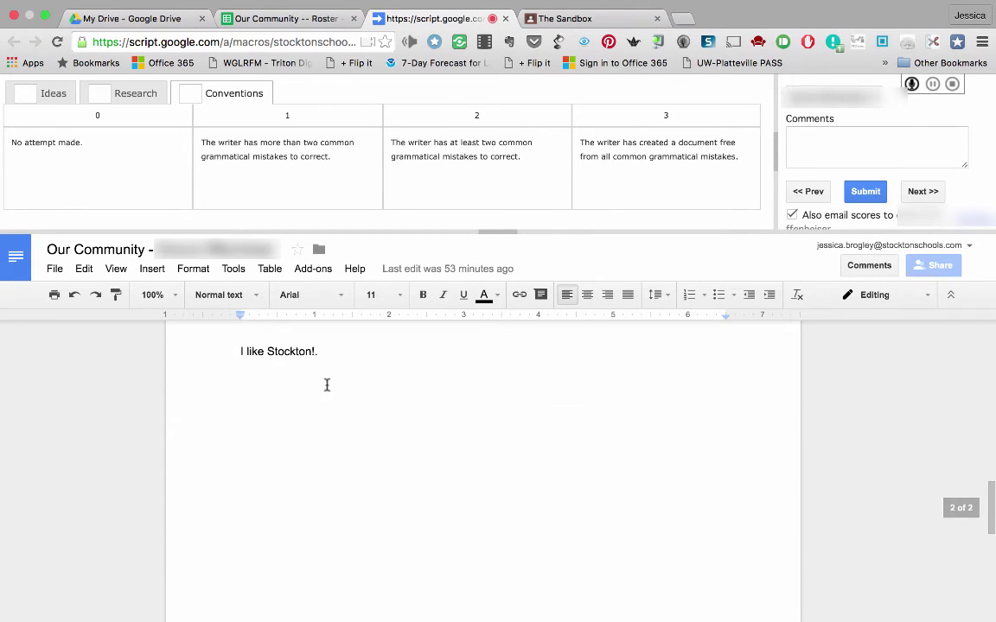
left_click_drag(325, 351, 233, 346)
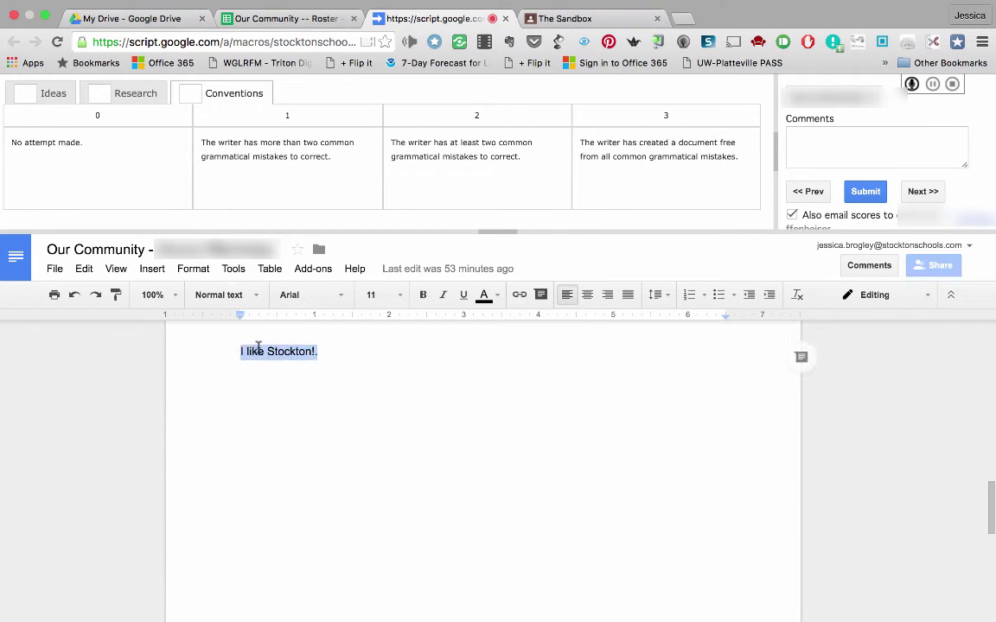
right_click(260, 351)
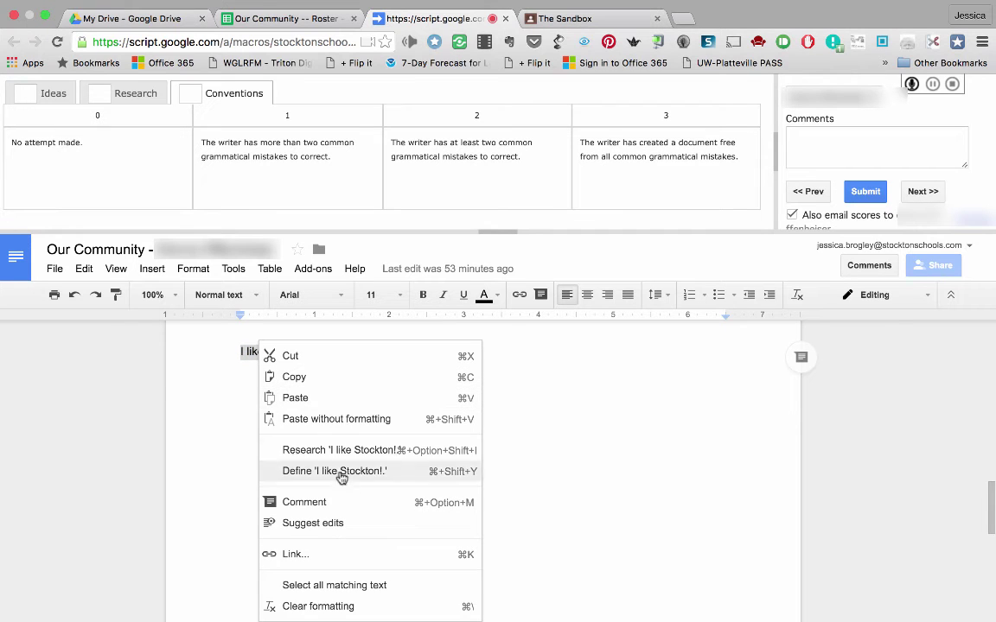
left_click(347, 506)
type("Great")
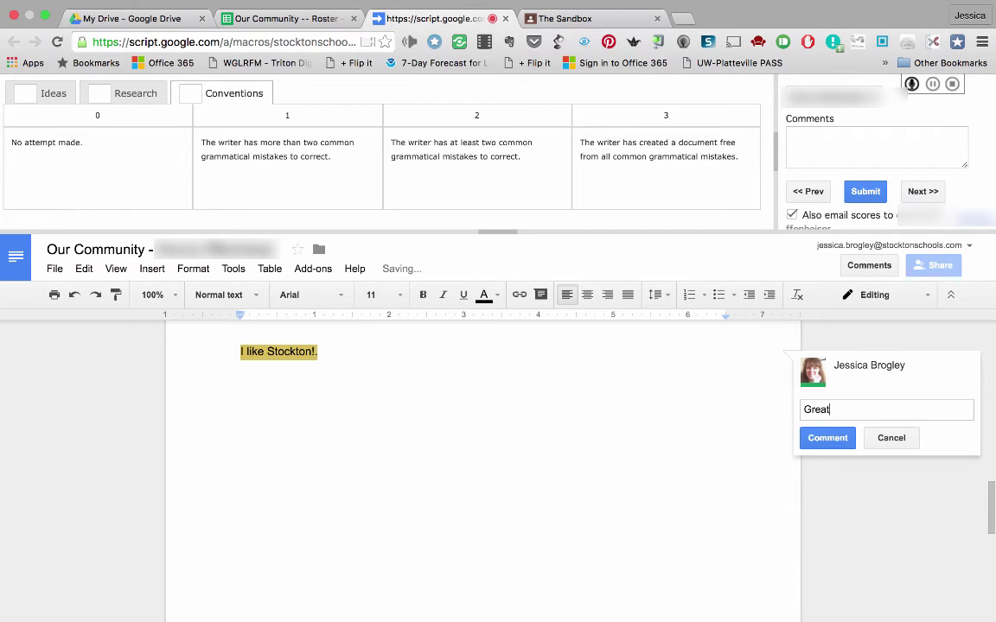
type(" idea! What el")
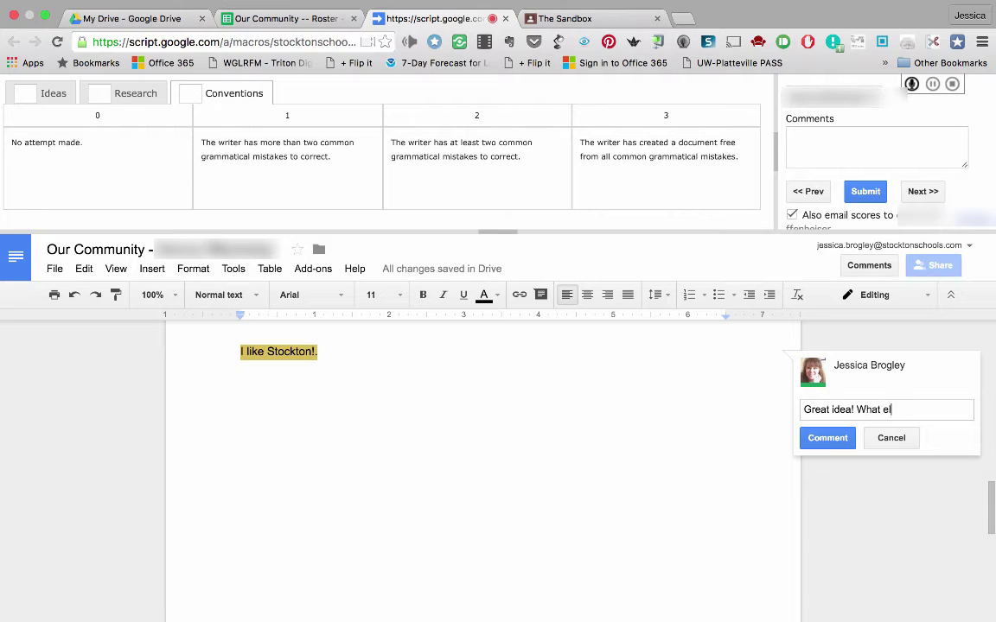
type("se can you say ab")
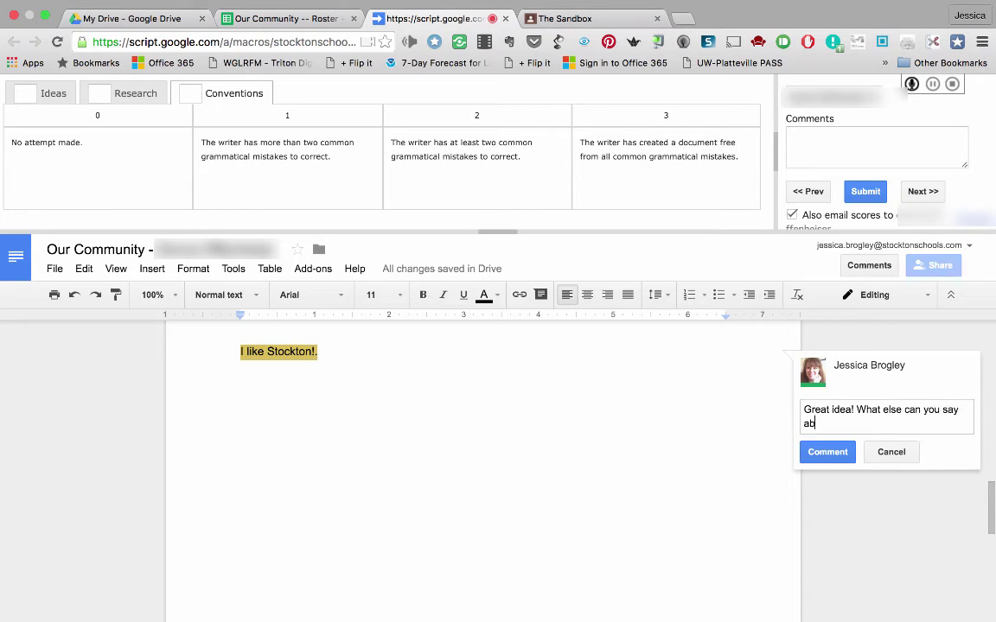
type("out your community?")
left_click(828, 460)
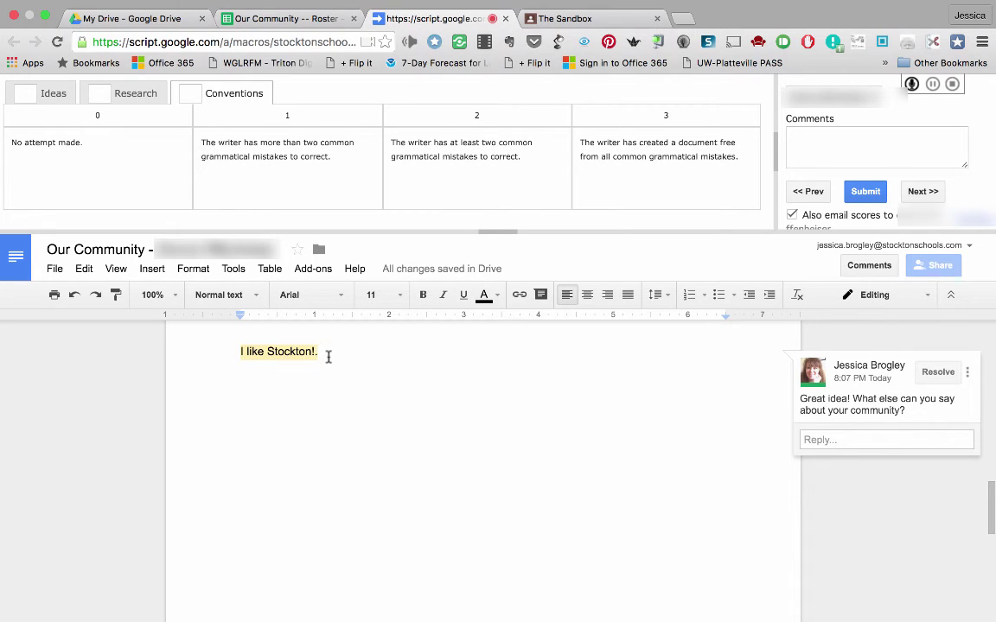
Step: Score the student's Ideas as 1 and Research as 0 in the Goobric rubric
scroll(328, 355, "down", 1)
left_click(41, 95)
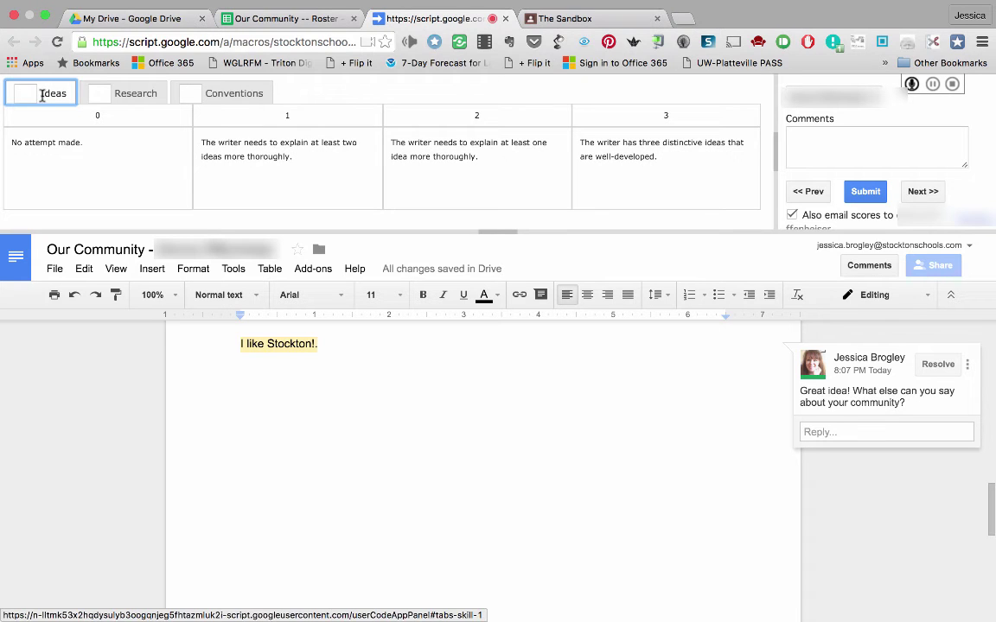
left_click(337, 188)
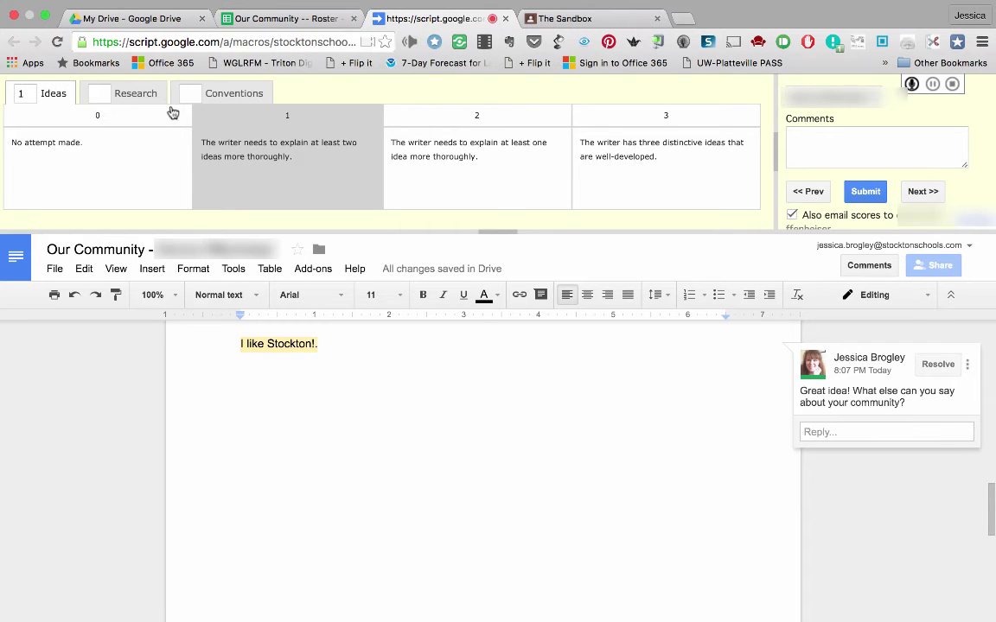
left_click(130, 93)
left_click(62, 144)
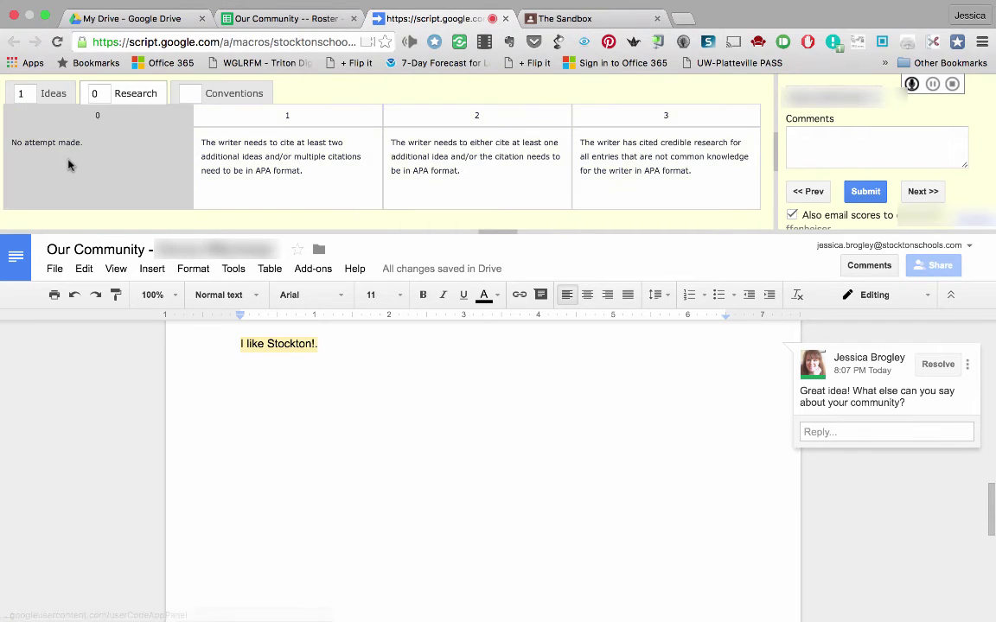
Step: Rate the student's Conventions, trying a score of 1 before settling on 2
left_click(245, 92)
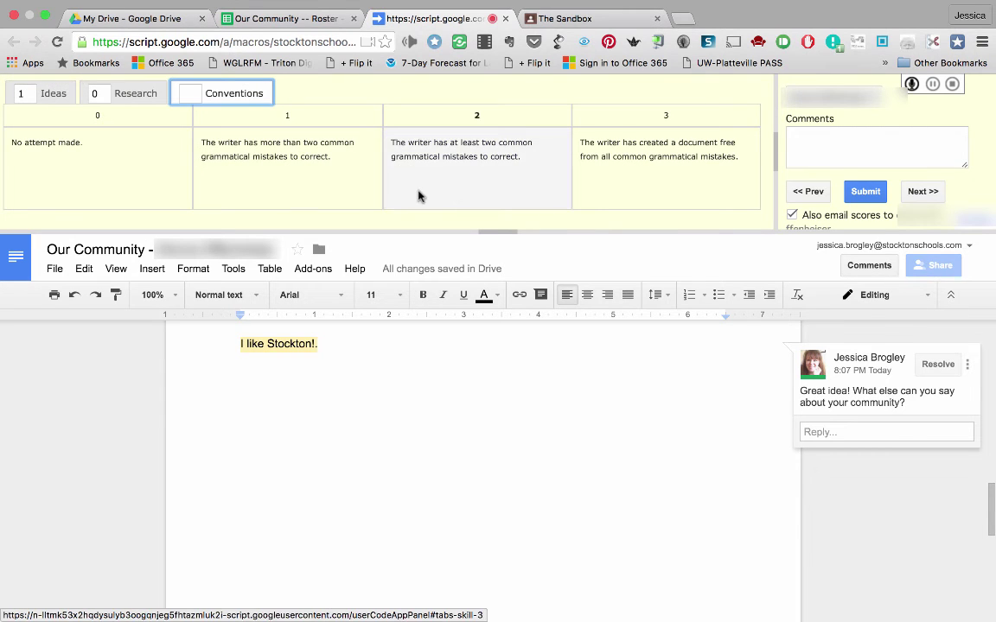
left_click(325, 350)
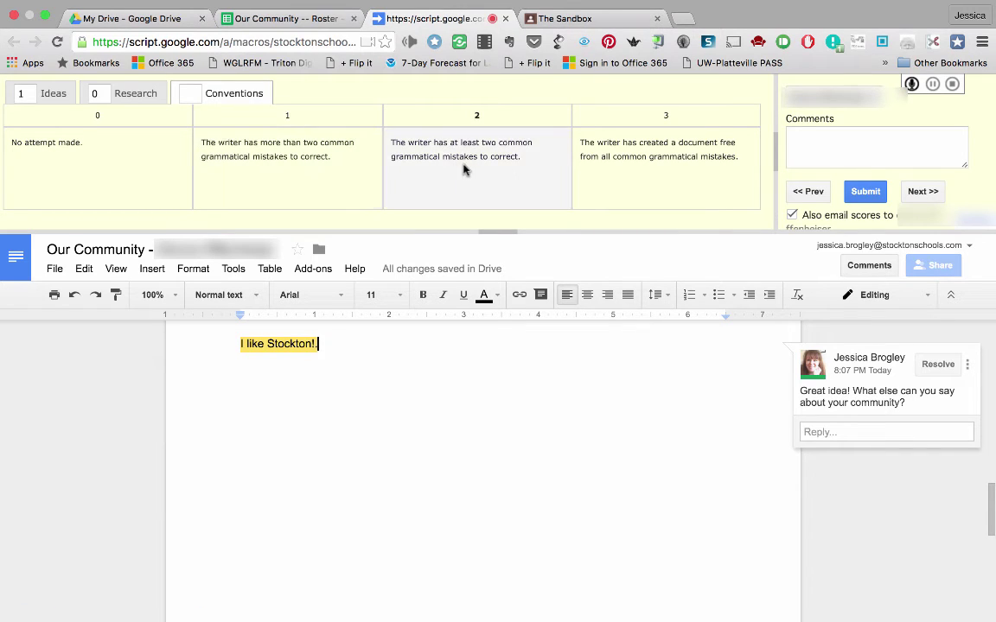
left_click(512, 156)
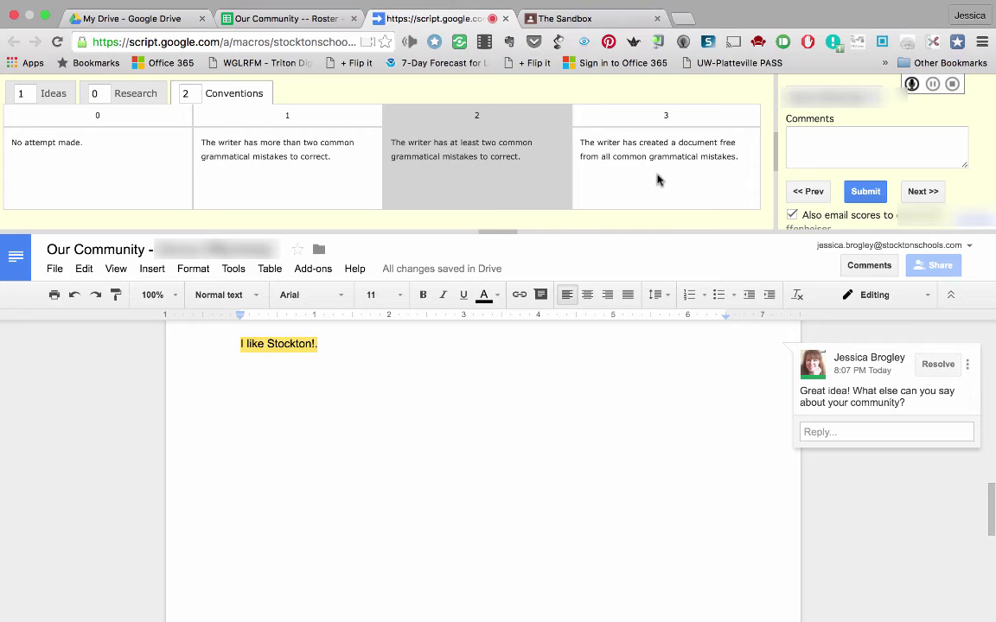
left_click(196, 95)
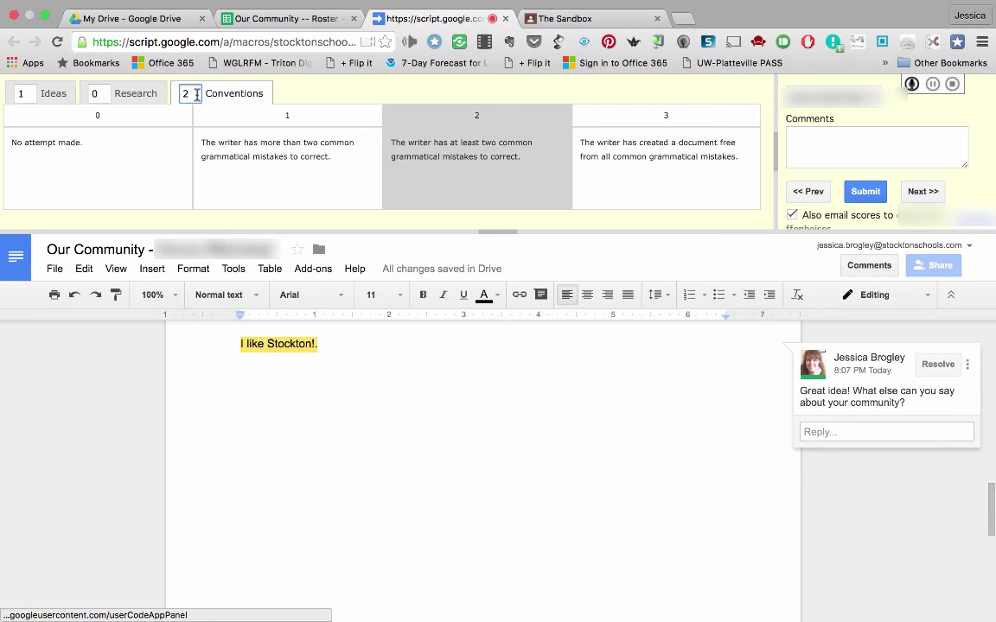
left_click(266, 142)
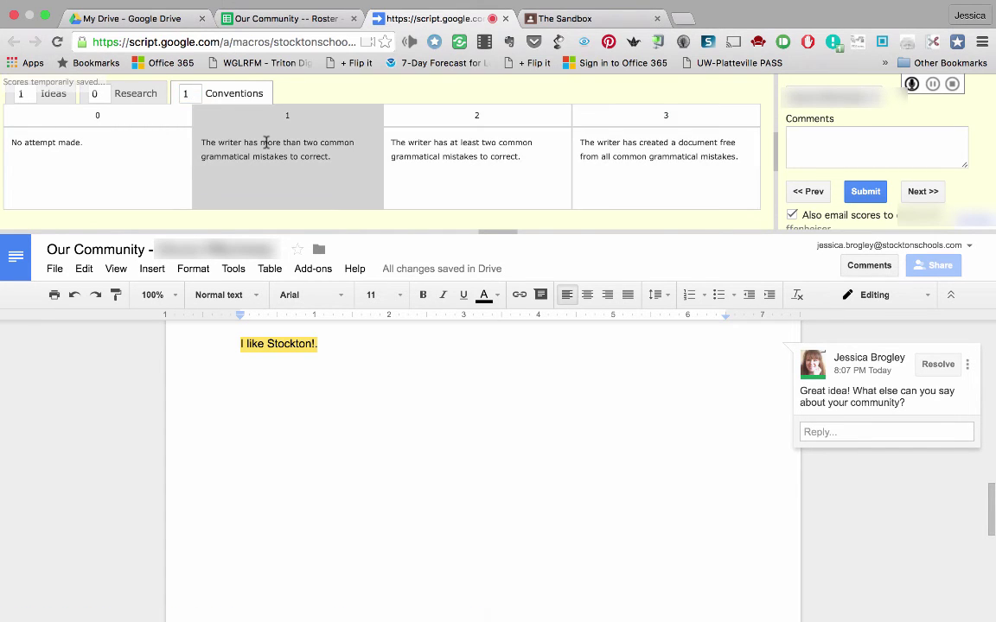
left_click(432, 170)
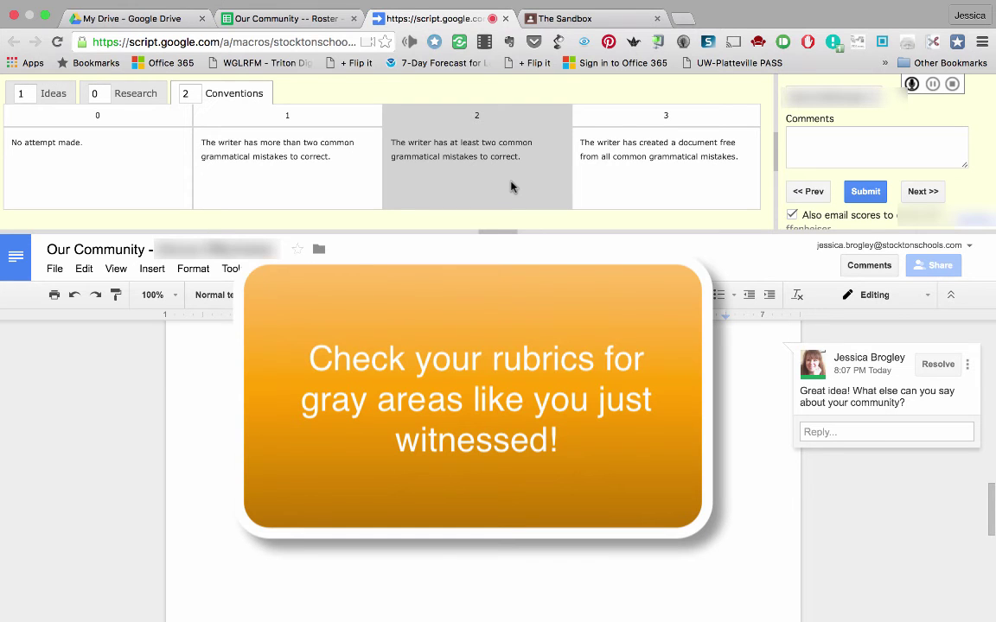
Step: Add the overall comment "Great start, but you have a long way to go. See me during study hall for further coaching." and submit the assessment
left_click(808, 148)
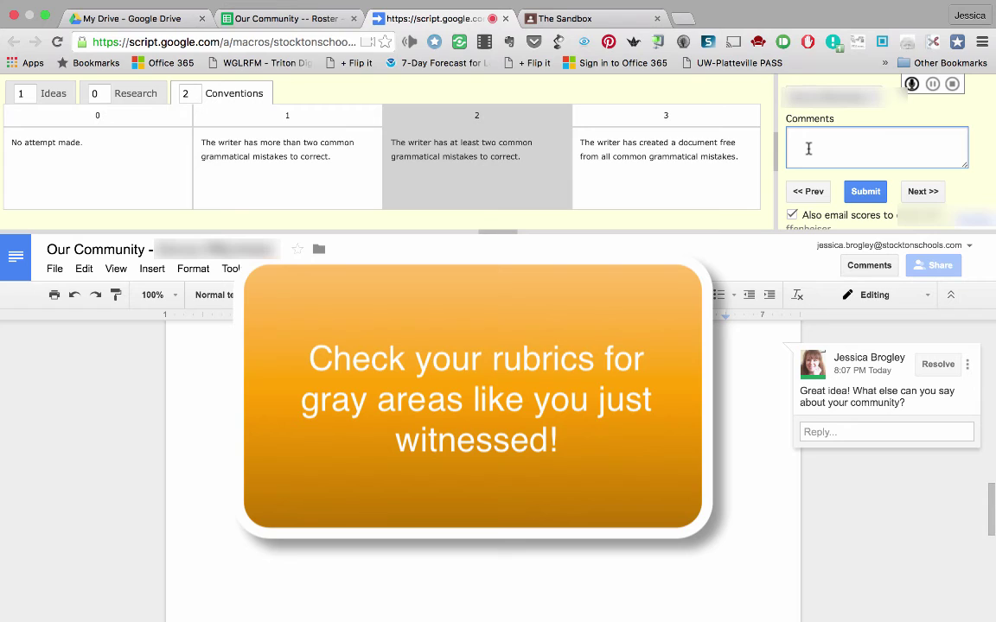
type("Great start.")
key("BackSpace")
type(", but you have a long way to")
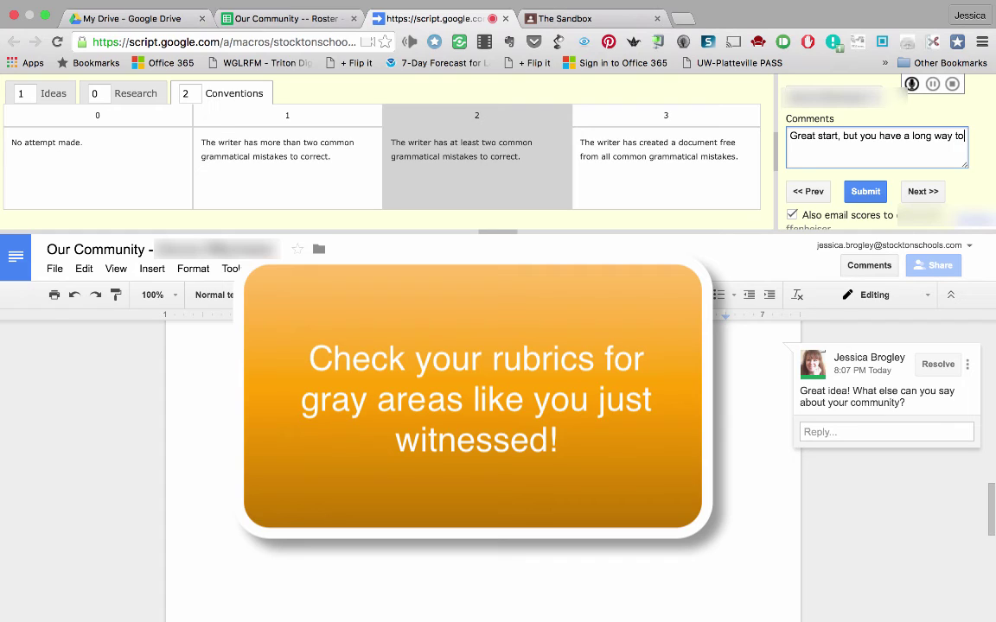
type(" go. See me during stud")
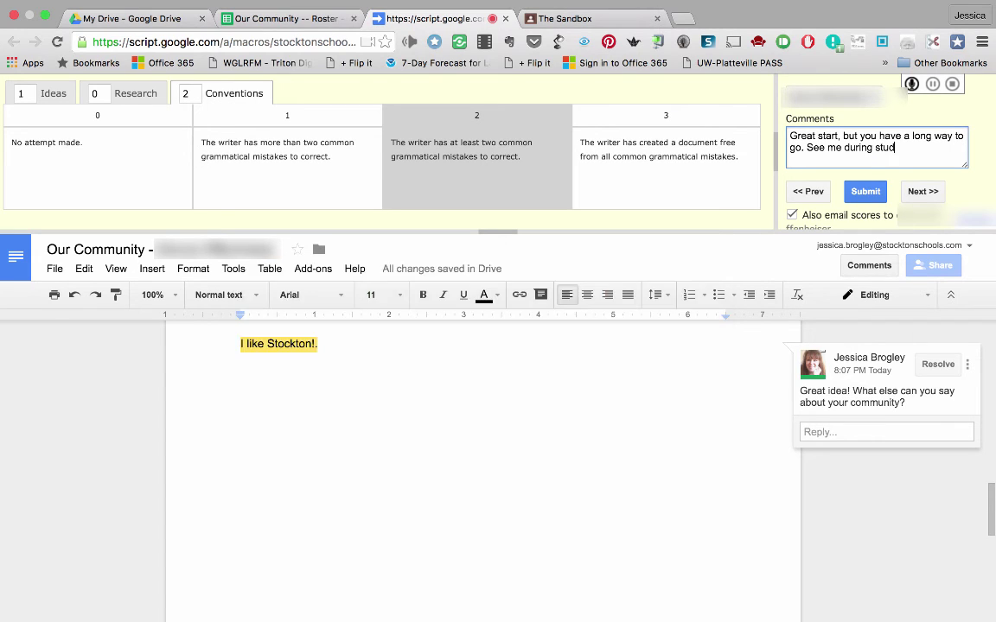
type("y hall for further coaching.")
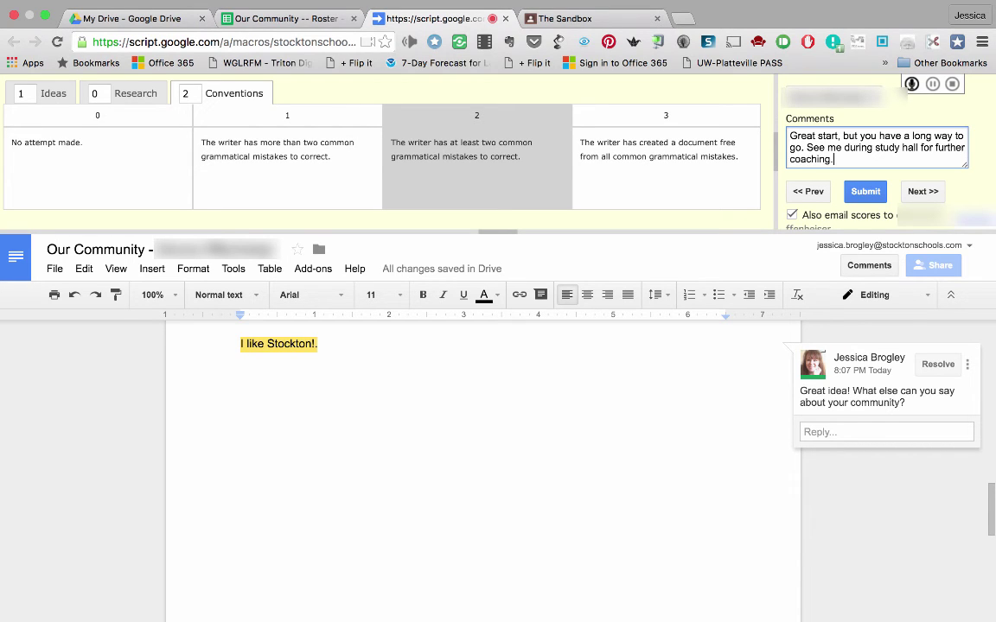
left_click(864, 192)
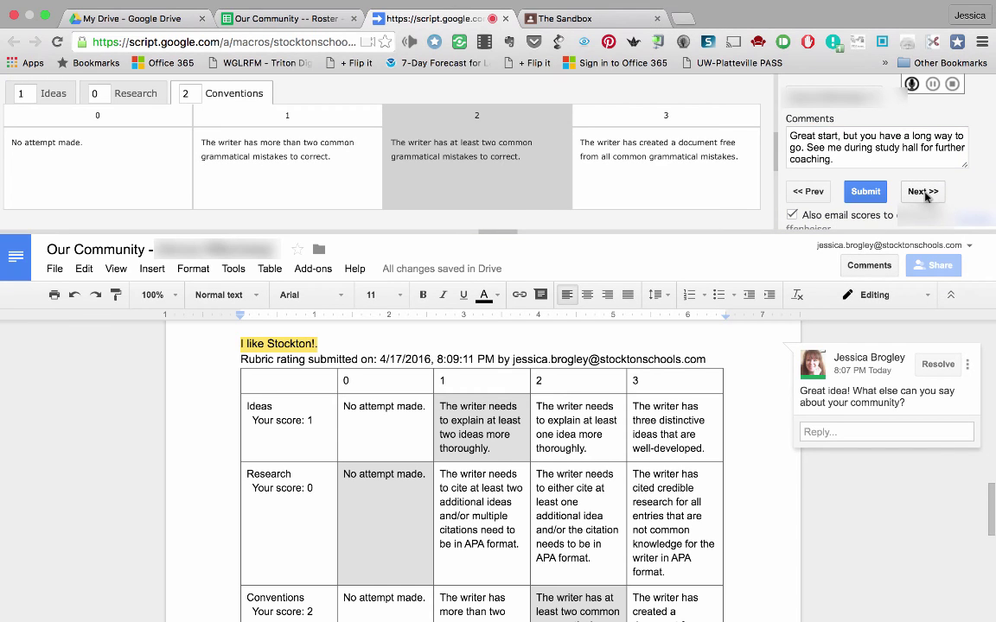
Step: Advance to the next submission, and return to the roster spreadsheet to look through the rubricScores sheet
left_click(923, 192)
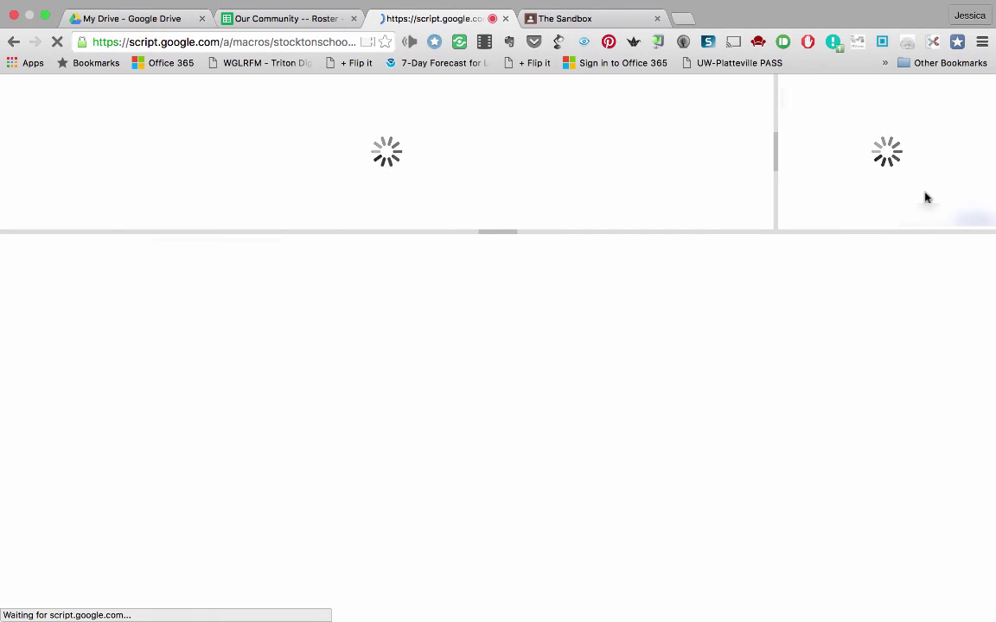
key("ctrl+shift+Tab")
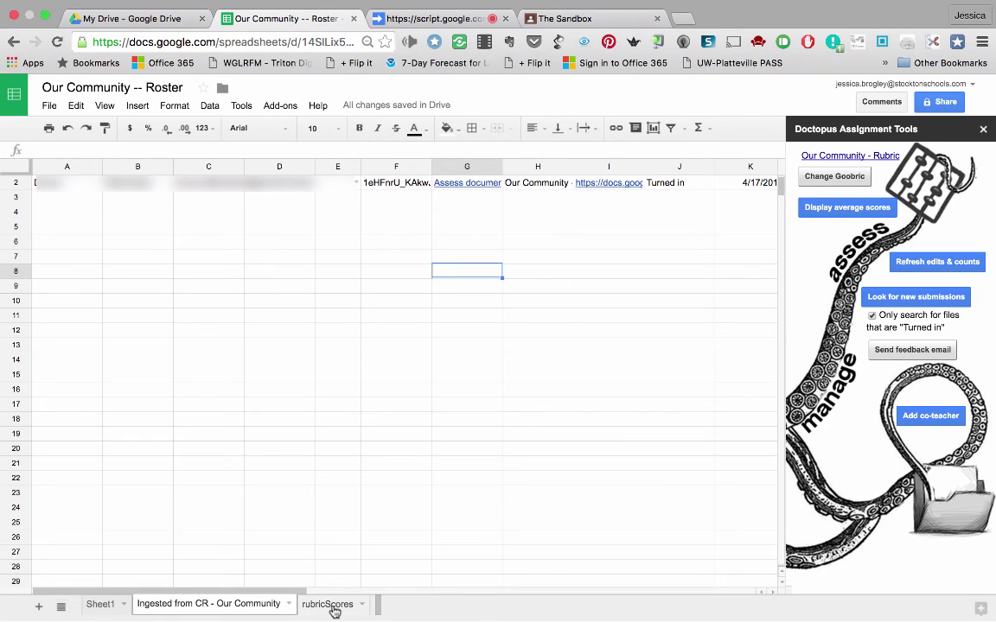
left_click(334, 608)
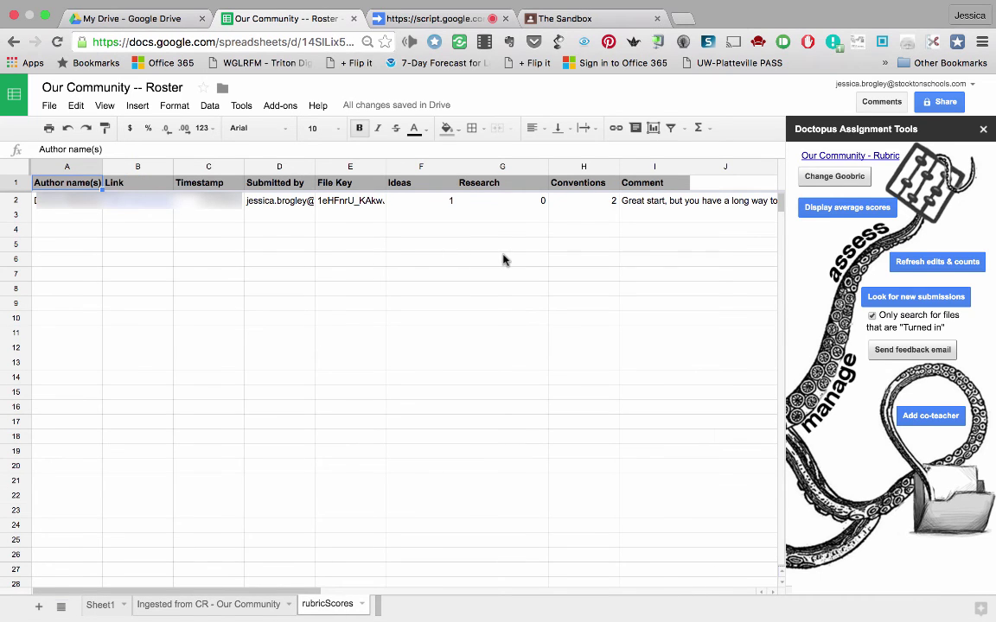
scroll(504, 261, "right", 4)
scroll(504, 260, "left", 2)
scroll(504, 261, "down", 1)
scroll(504, 260, "left", 2)
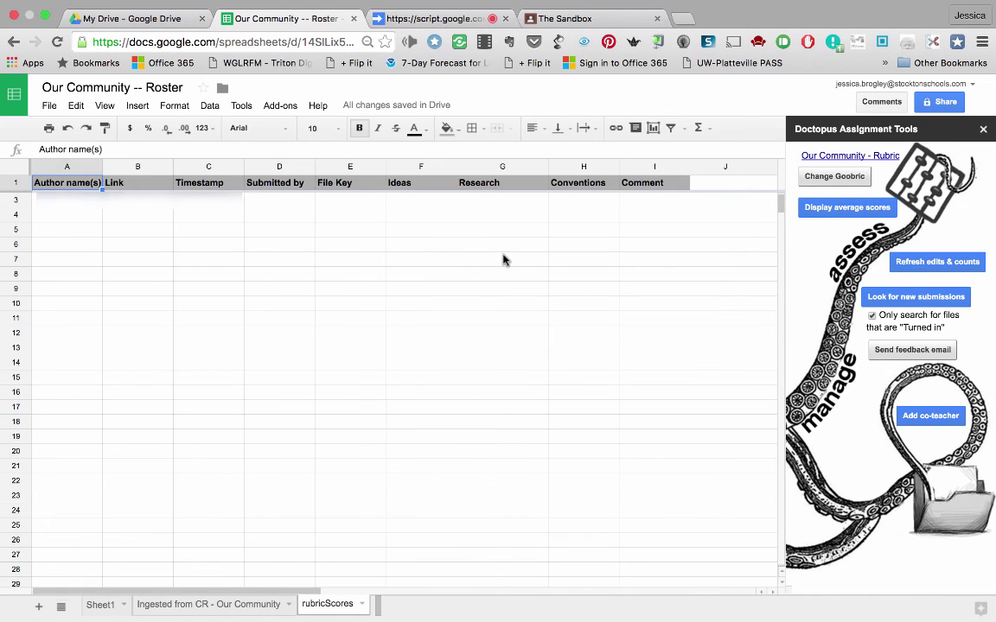
scroll(504, 260, "down", 1)
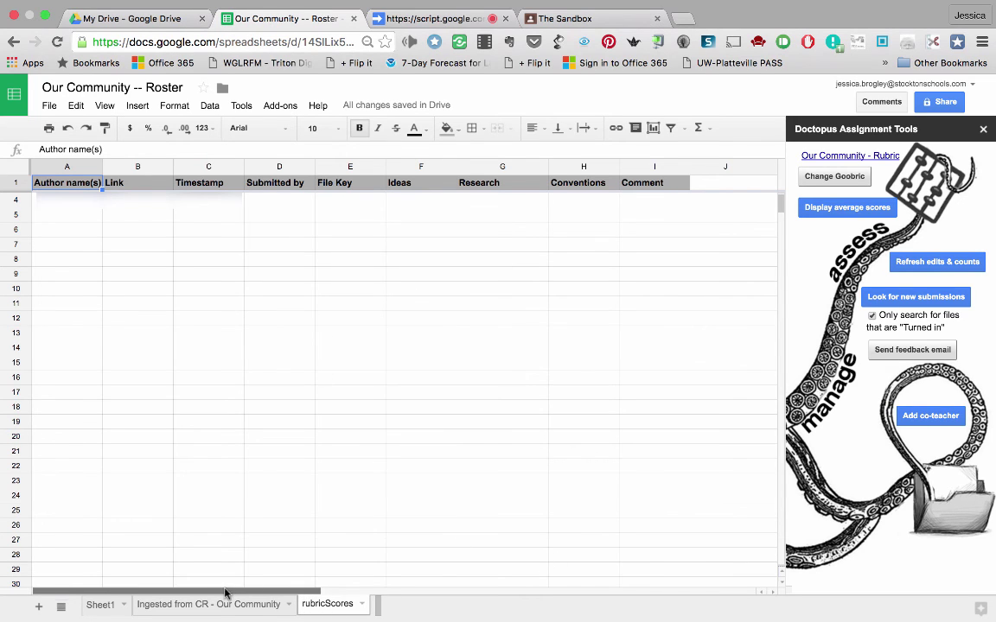
left_click_drag(294, 593, 251, 591)
scroll(226, 498, "down", 2)
scroll(228, 499, "up", 3)
scroll(228, 499, "right", 1)
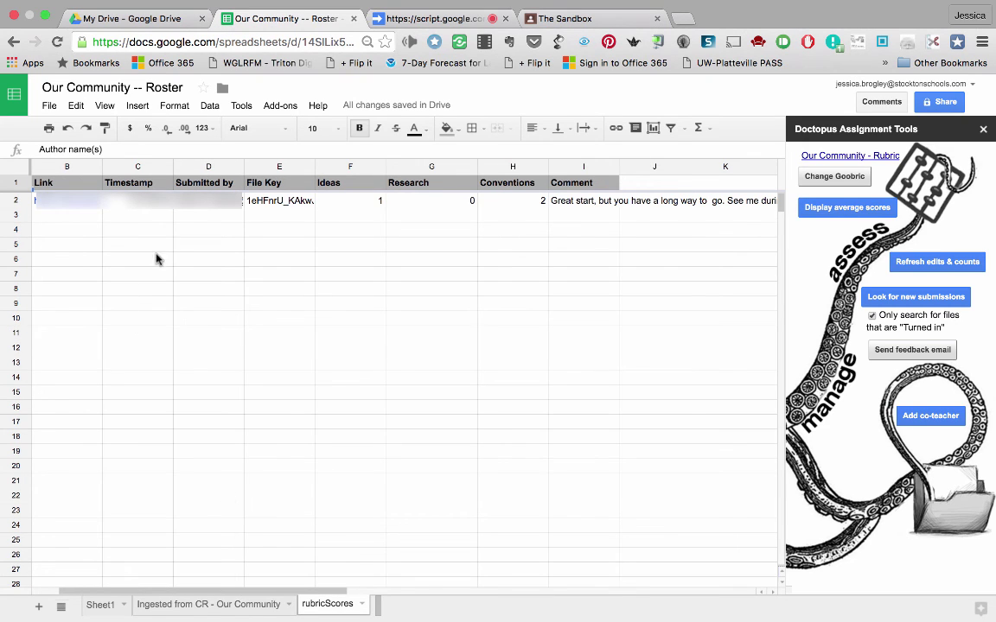
Step: Examine the student's recorded Ideas, Research and Conventions scores and the comment in row 2 of the rubricScores sheet
left_click(228, 205)
key("Right")
key("Right")
key("Right")
key("Right")
key("Left")
key("Left")
key("Right")
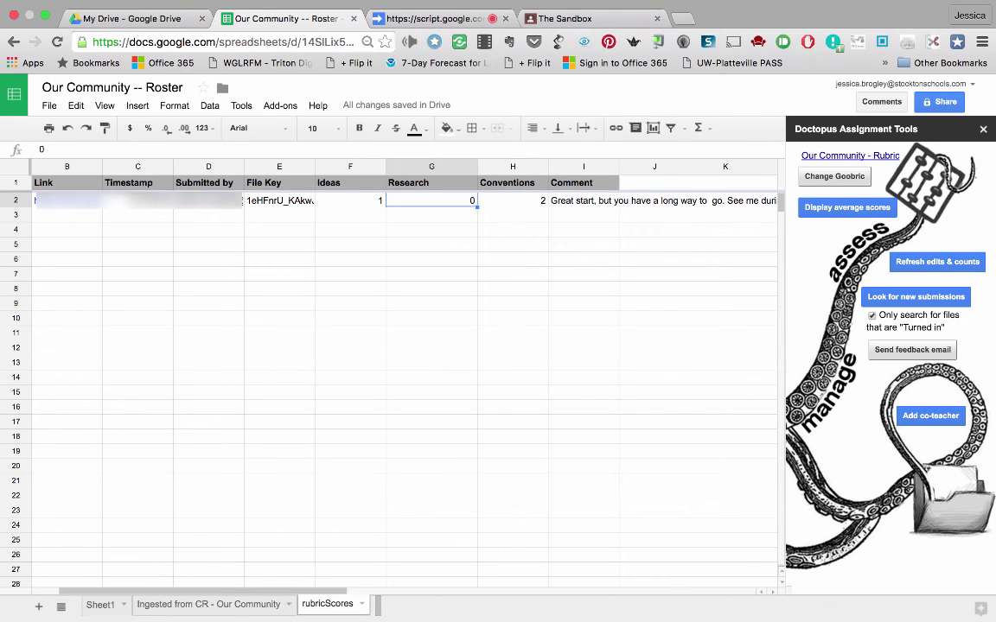
key("Right")
key("Right")
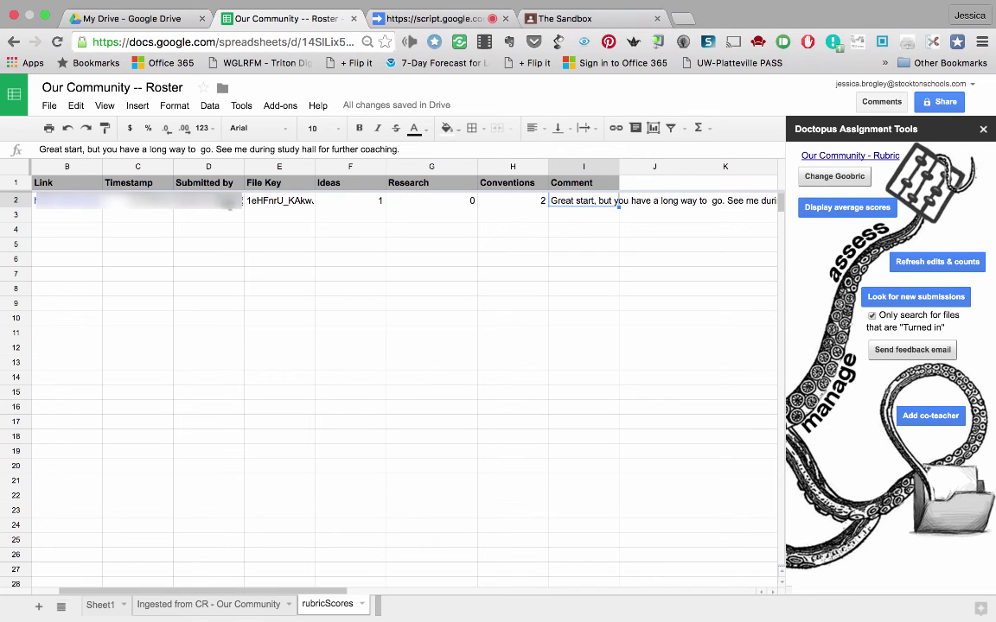
Step: Insert an empty column directly before the Comment column in the rubricScores sheet
left_click(586, 165)
right_click(586, 164)
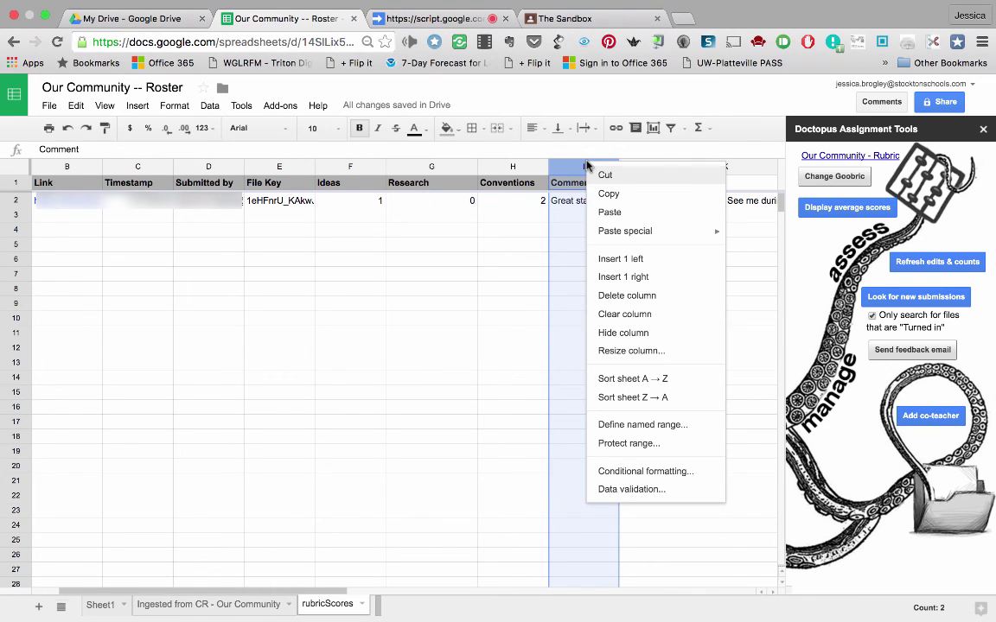
left_click(629, 261)
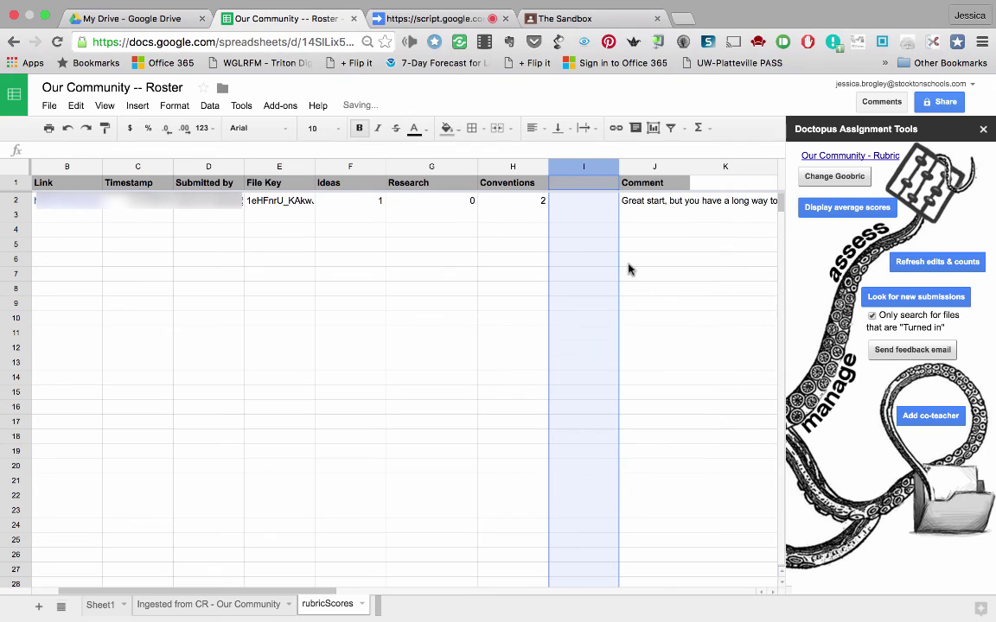
Step: Total the Ideas, Research and Conventions scores in row 2 with a SUM of F2:H2 in cell I2
left_click(351, 204)
left_click_drag(352, 204, 529, 201)
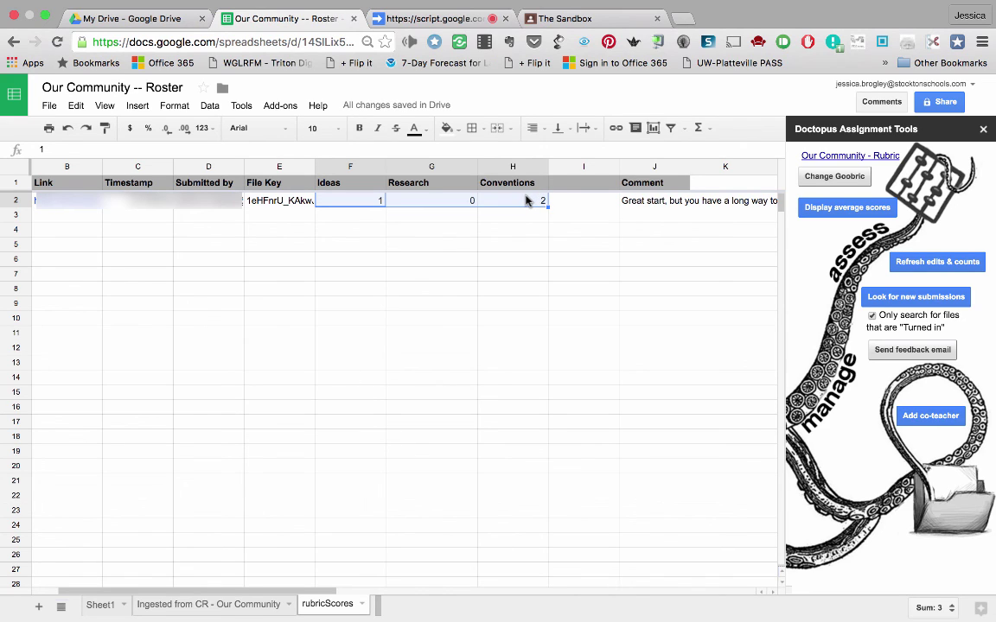
left_click(699, 130)
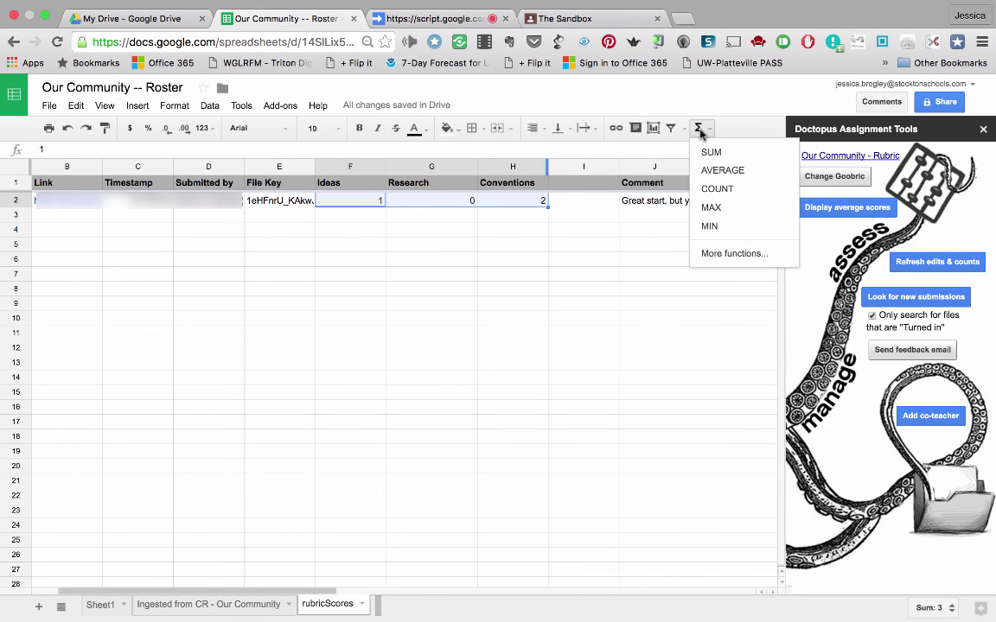
left_click(708, 152)
key("Return")
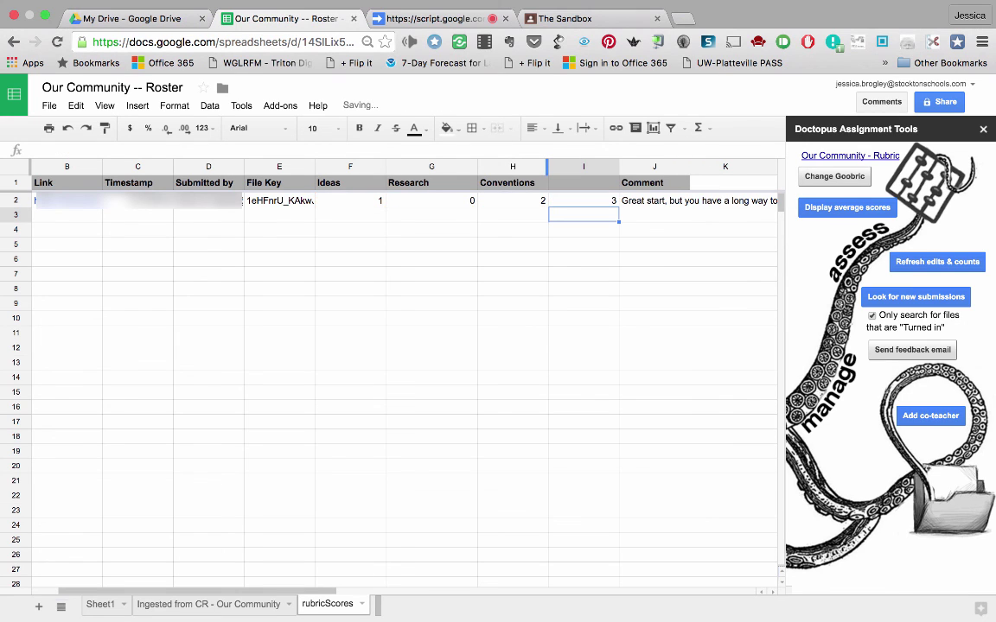
Step: Fill the SUM formula from I2 down through I23, and reselect cell I2
left_click(562, 202)
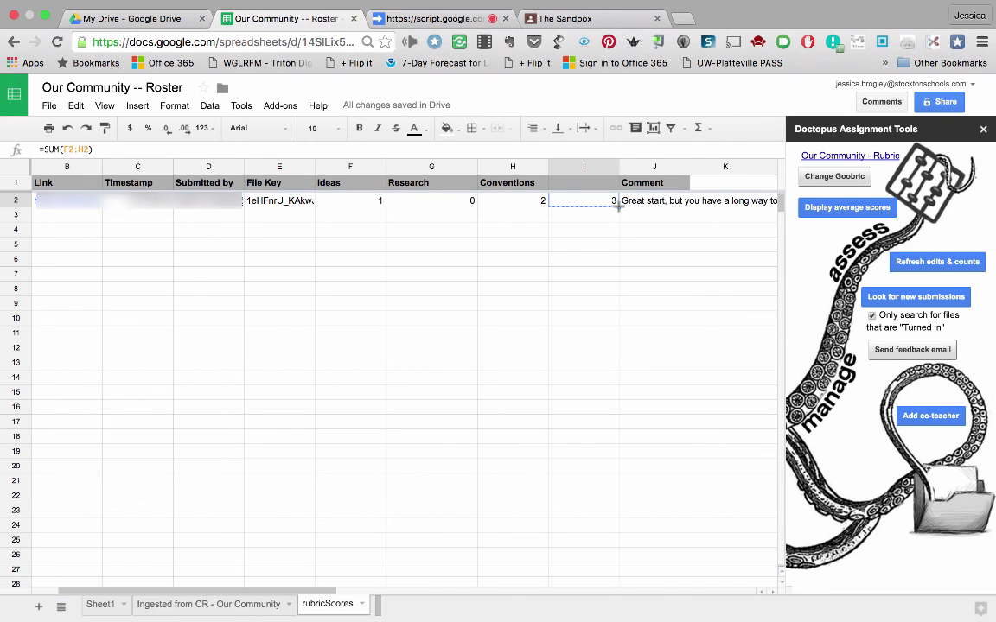
left_click_drag(618, 206, 609, 509)
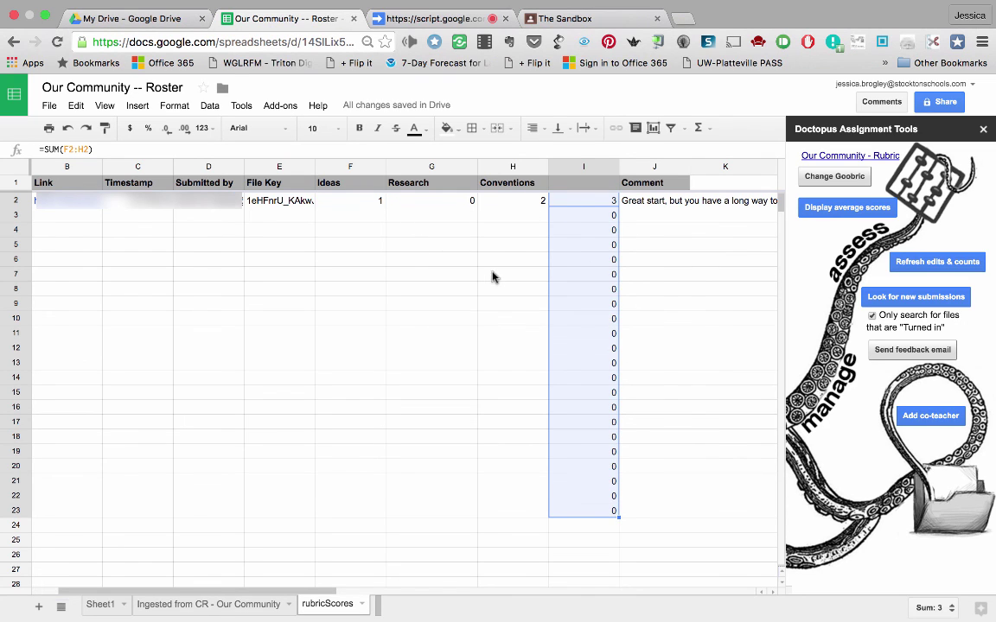
left_click(599, 204)
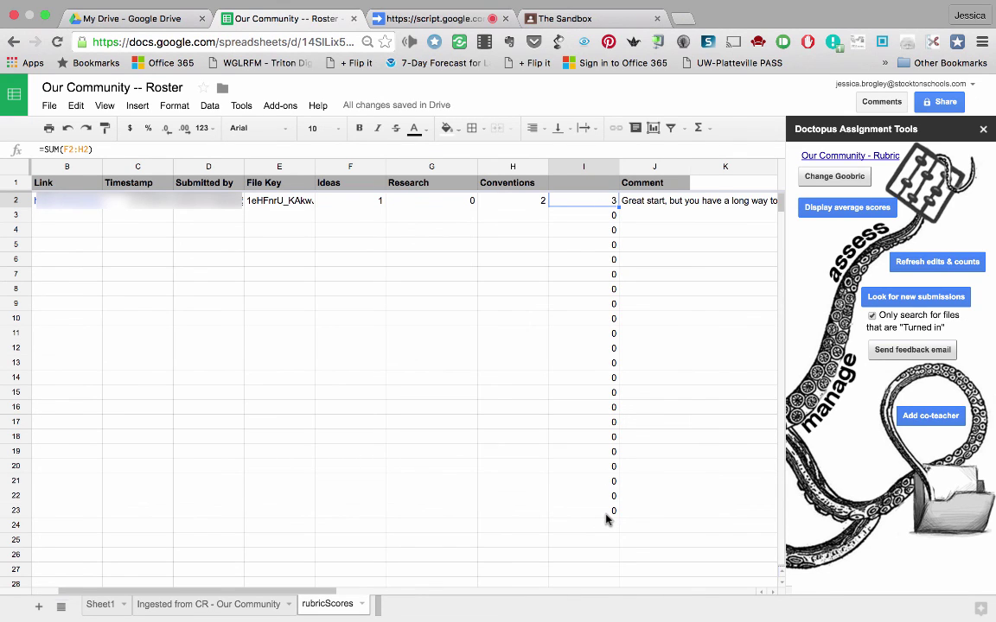
Step: Switch to My Drive in Google Drive, and go on to The Sandbox class stream in Google Classroom
left_click(156, 21)
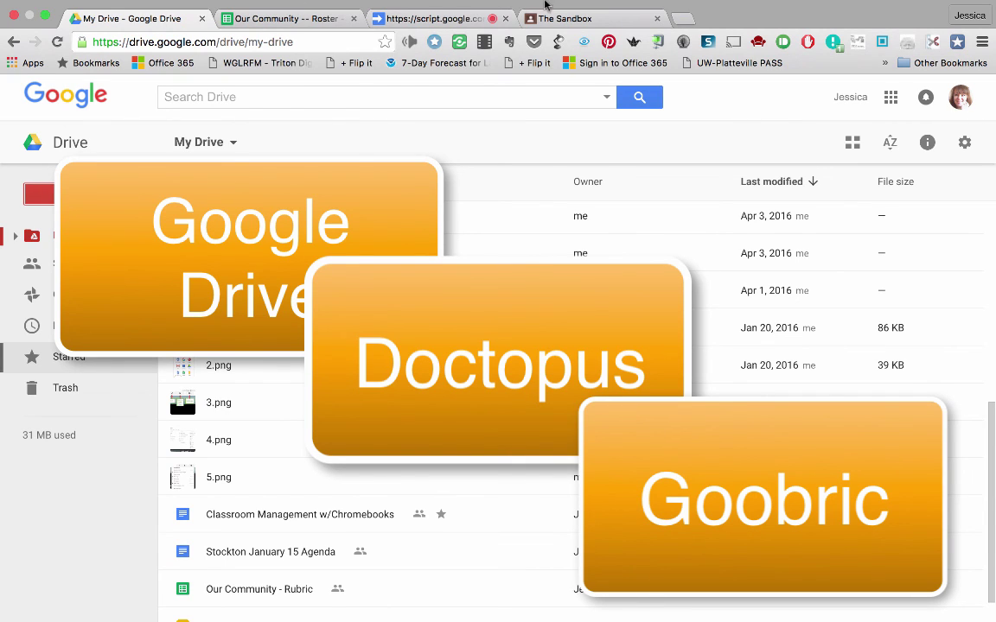
left_click(577, 19)
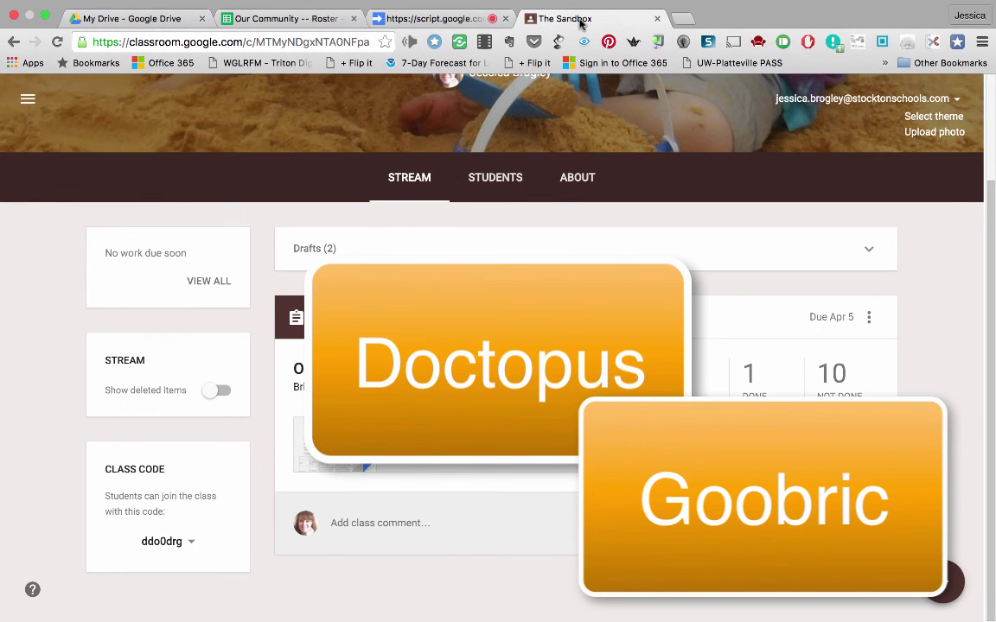